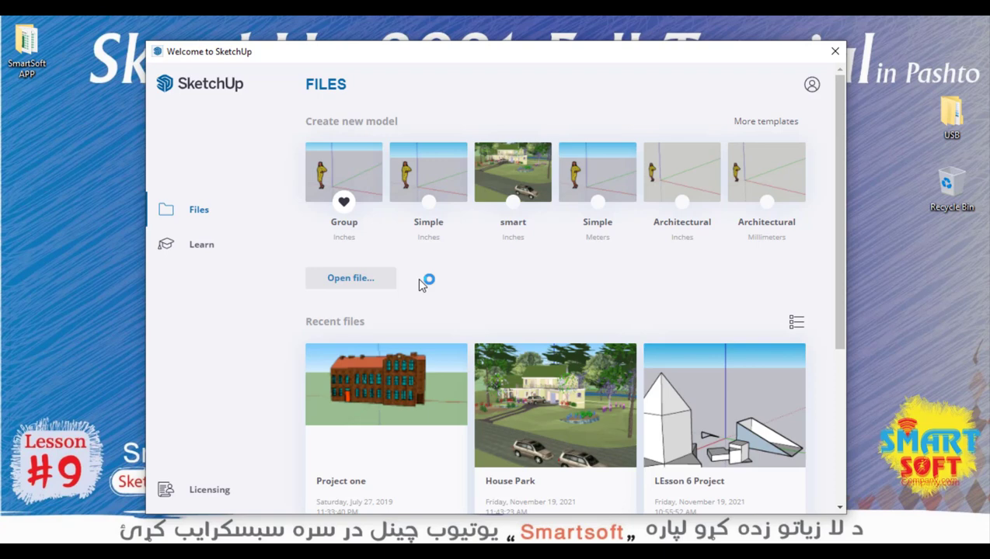
Create a new model from the Simple template in inches and erase the default standing figure
left_click_drag(404, 56, 386, 35)
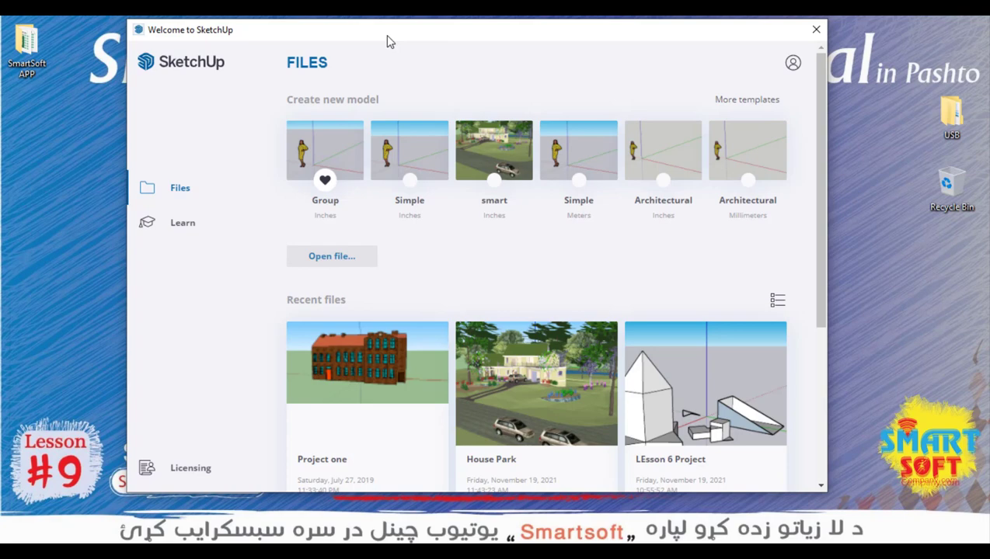
left_click(386, 156)
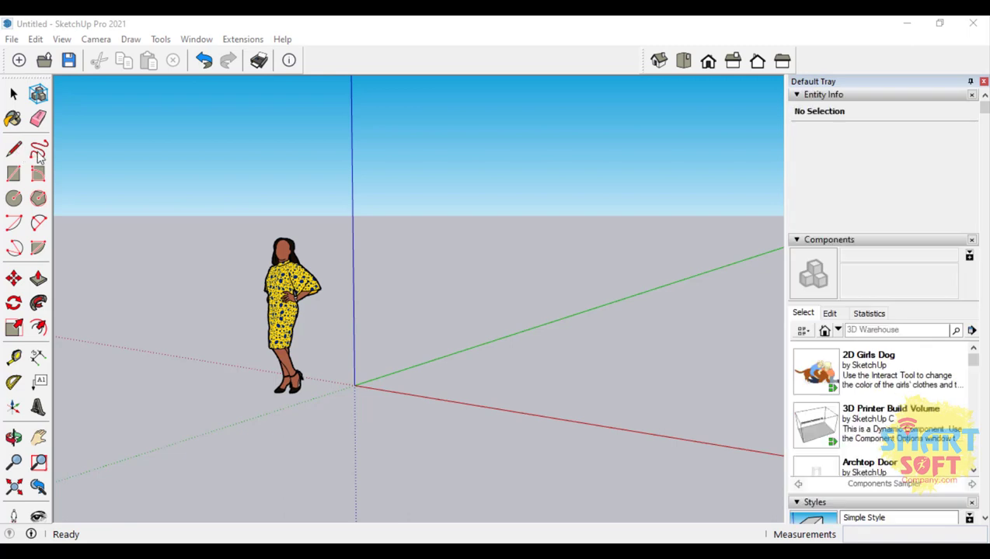
left_click(286, 318)
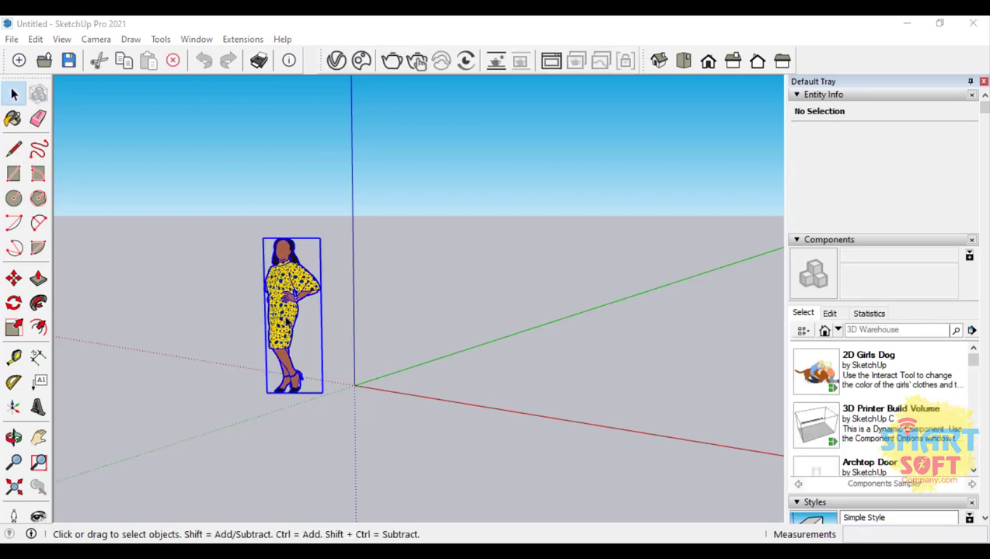
right_click(286, 318)
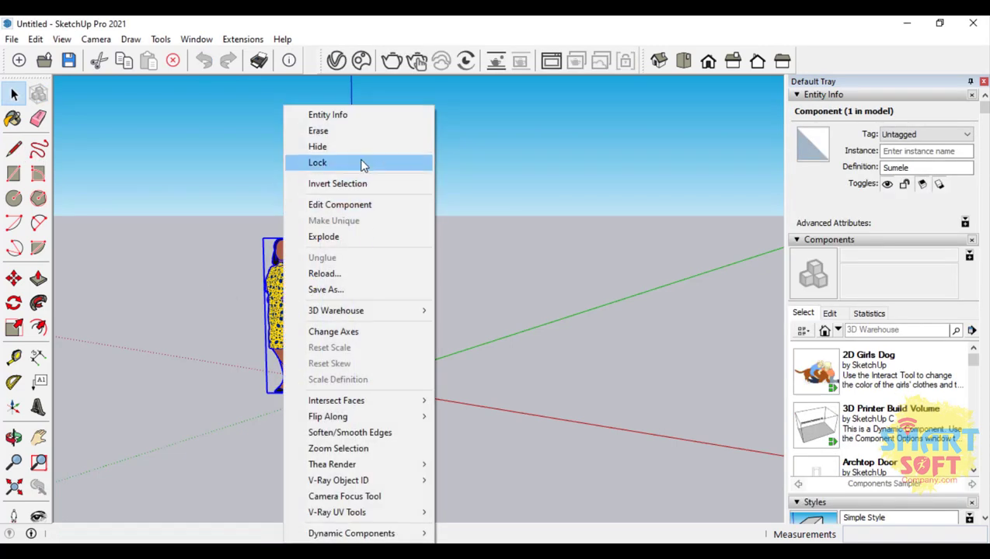
left_click(342, 130)
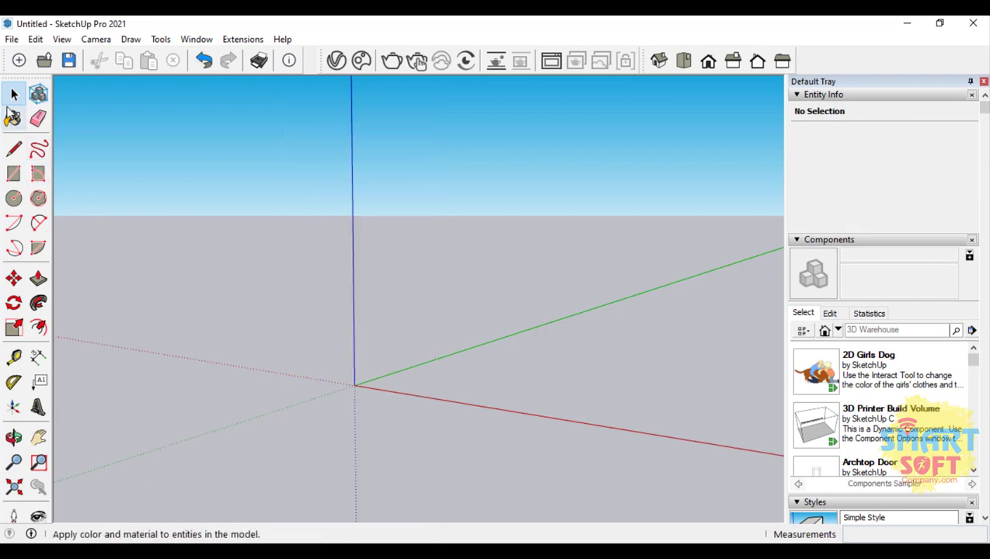
Draw a closed jagged freehand outline around the origin and, in top view, a second figure-like freehand outline beside it
left_click(39, 153)
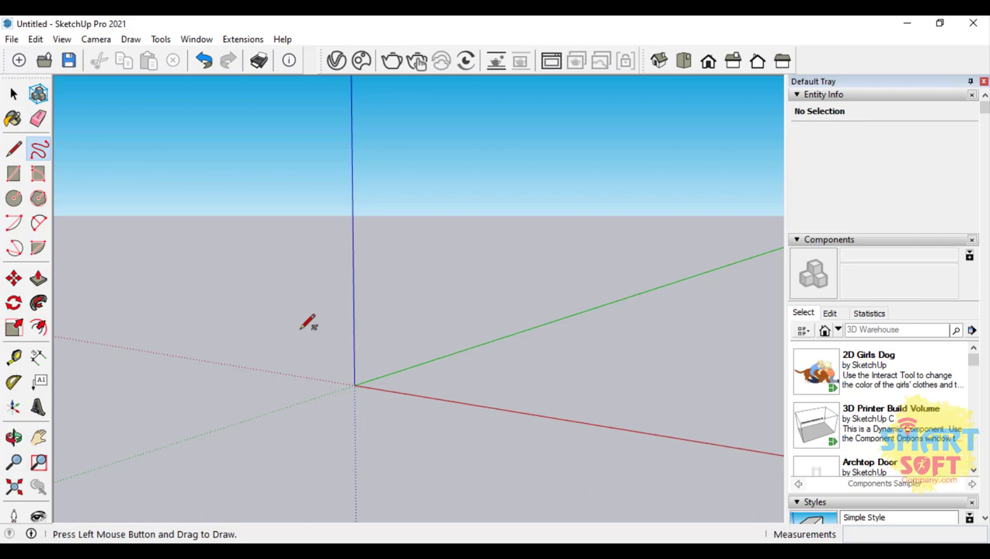
mouse_move(296, 334)
left_mouse_down()
mouse_move(258, 416)
mouse_move(409, 428)
mouse_move(489, 364)
mouse_move(435, 317)
mouse_move(298, 284)
mouse_move(296, 335)
left_mouse_up()
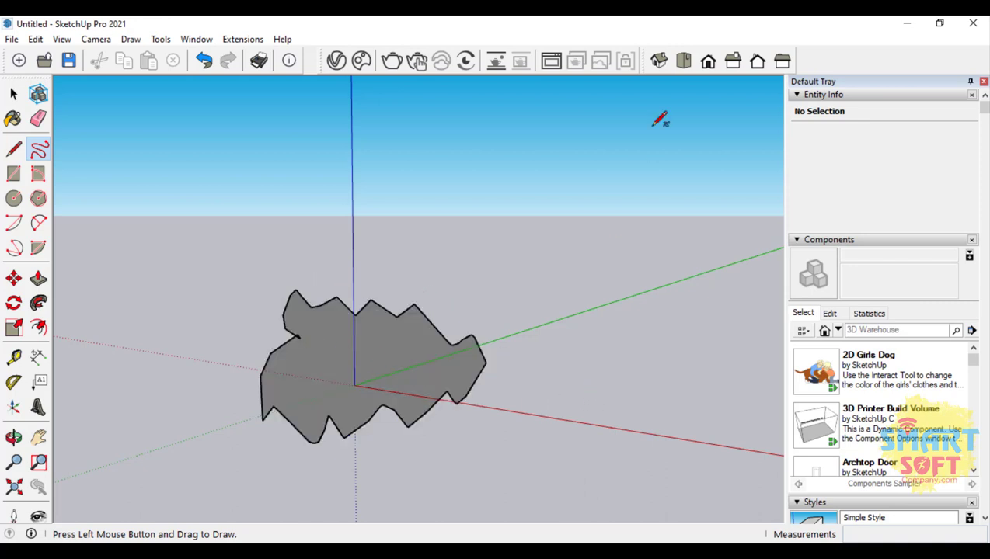
left_click(684, 62)
scroll(482, 332, "down", 5)
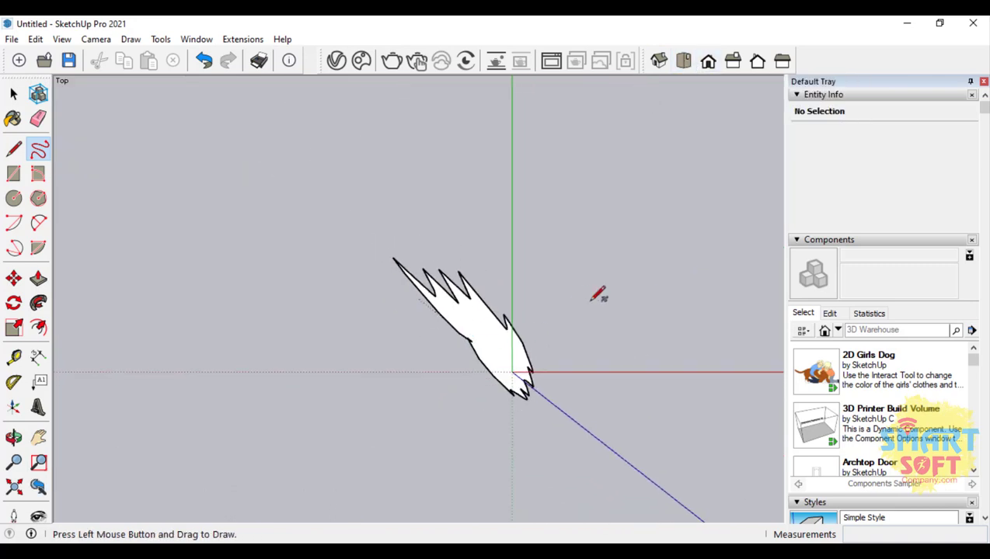
scroll(567, 313, "up", 3)
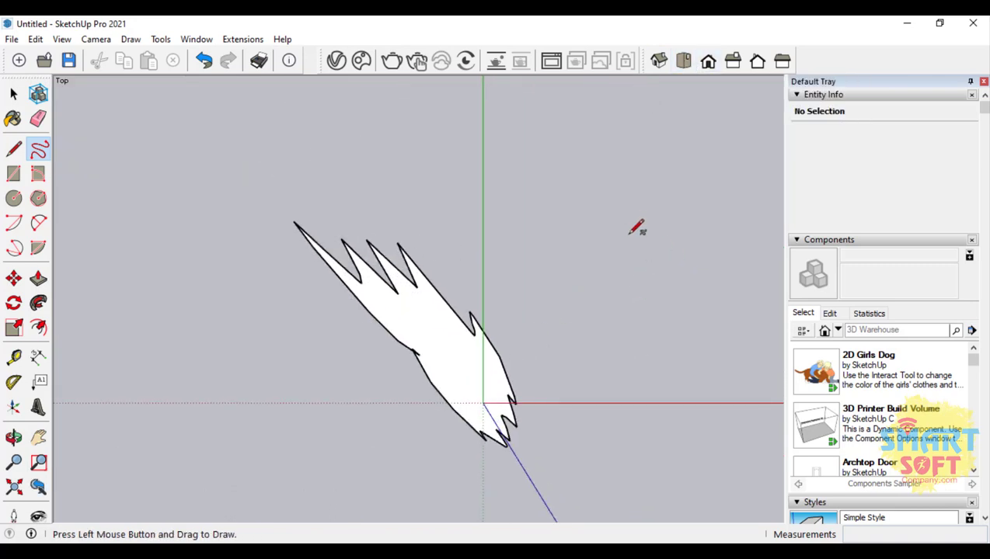
mouse_move(645, 163)
left_mouse_down()
mouse_move(615, 186)
mouse_move(657, 173)
mouse_move(614, 183)
mouse_move(588, 268)
mouse_move(581, 359)
mouse_move(616, 360)
mouse_move(687, 243)
mouse_move(640, 197)
mouse_move(732, 230)
mouse_move(703, 222)
mouse_move(593, 234)
mouse_move(540, 209)
mouse_move(602, 272)
mouse_move(583, 364)
mouse_move(596, 381)
mouse_move(688, 417)
mouse_move(713, 336)
mouse_move(654, 293)
left_mouse_up()
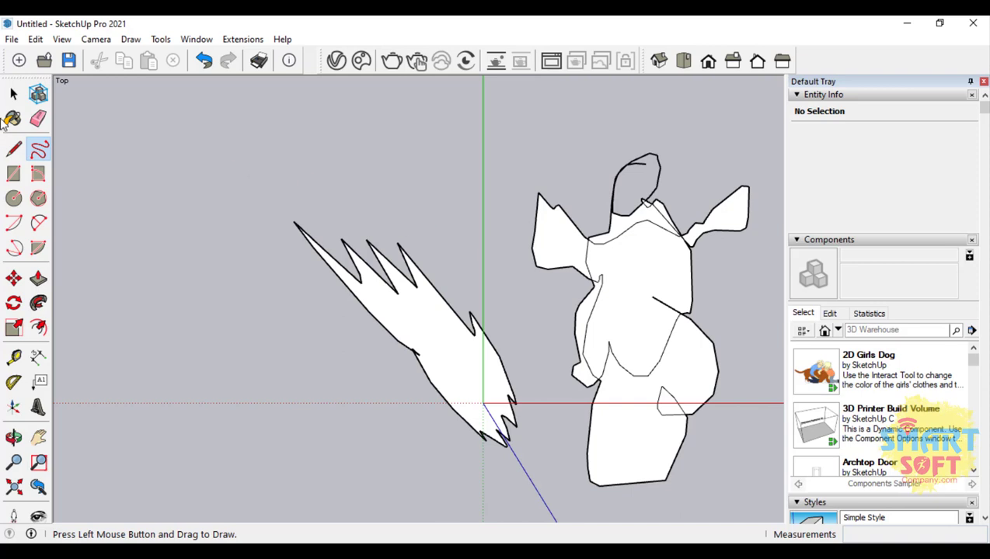
left_click(14, 93)
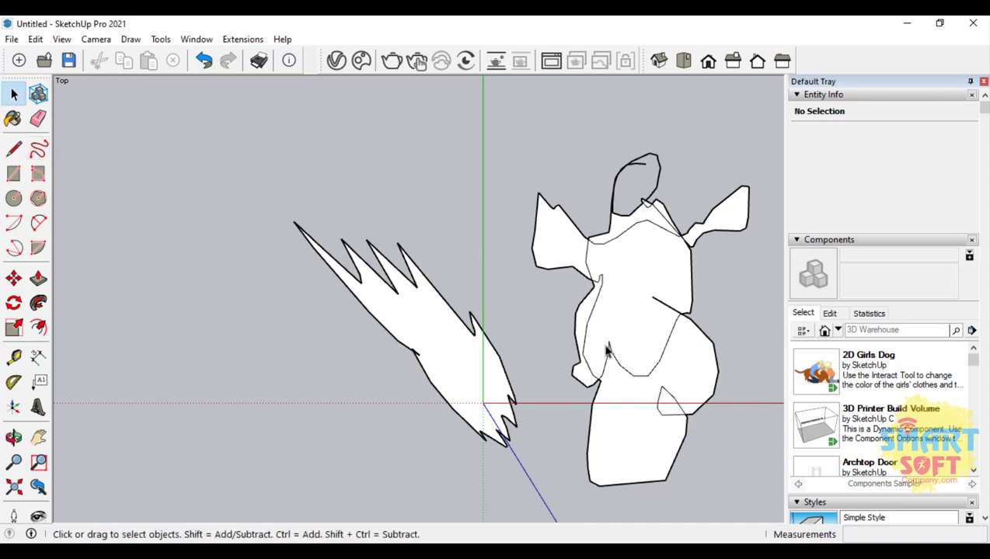
scroll(605, 351, "down", 1)
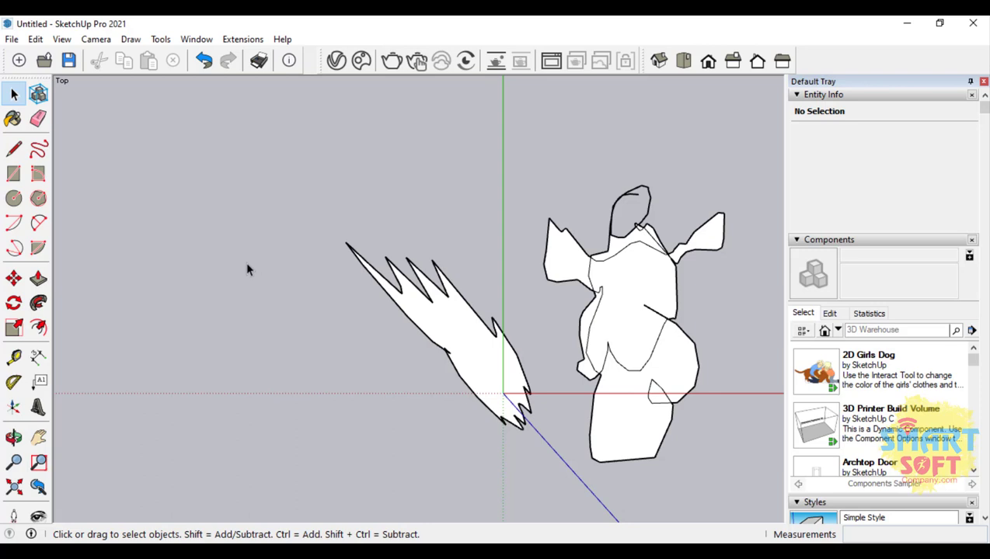
left_click(14, 437)
left_click_drag(508, 416, 425, 225)
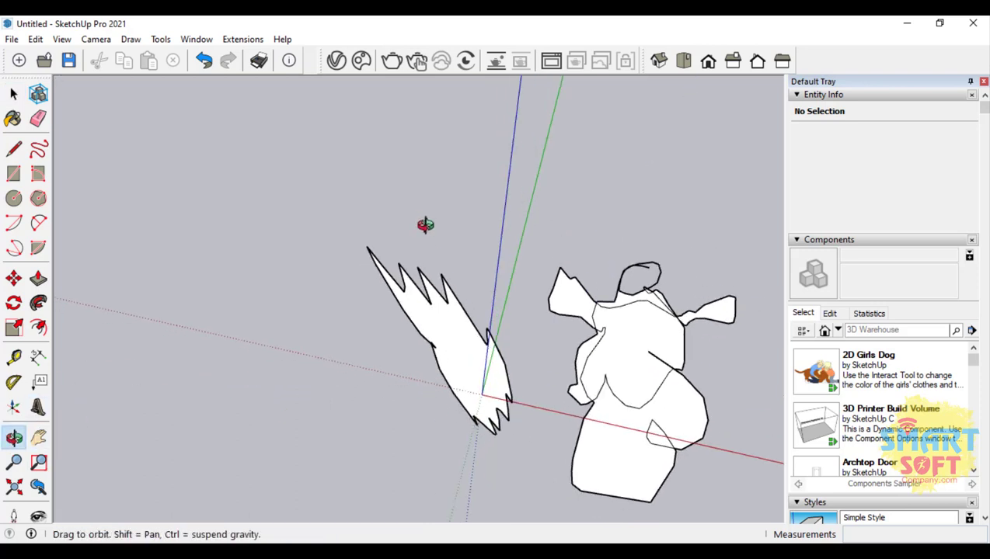
left_click_drag(508, 380, 464, 238)
left_click_drag(445, 369, 495, 400)
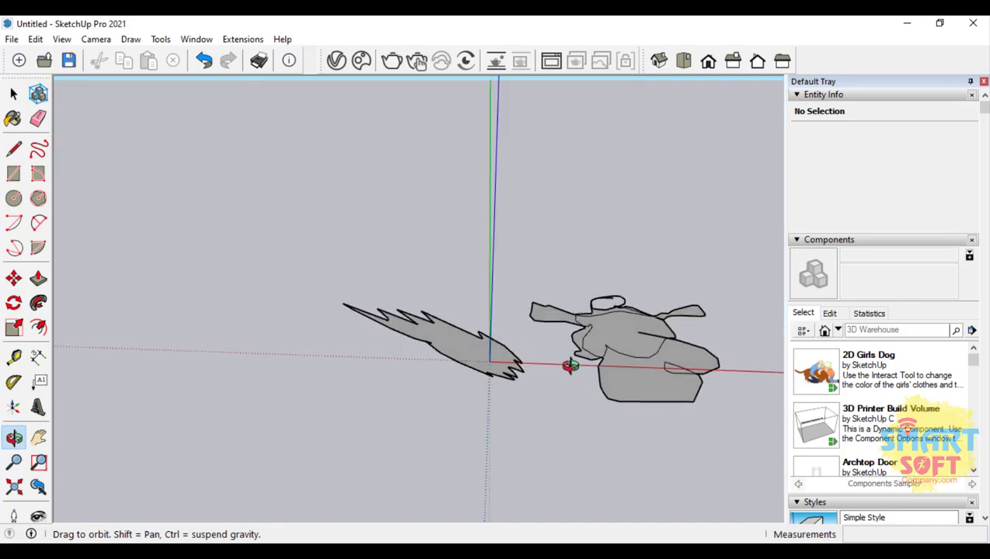
left_click_drag(140, 315, 170, 332)
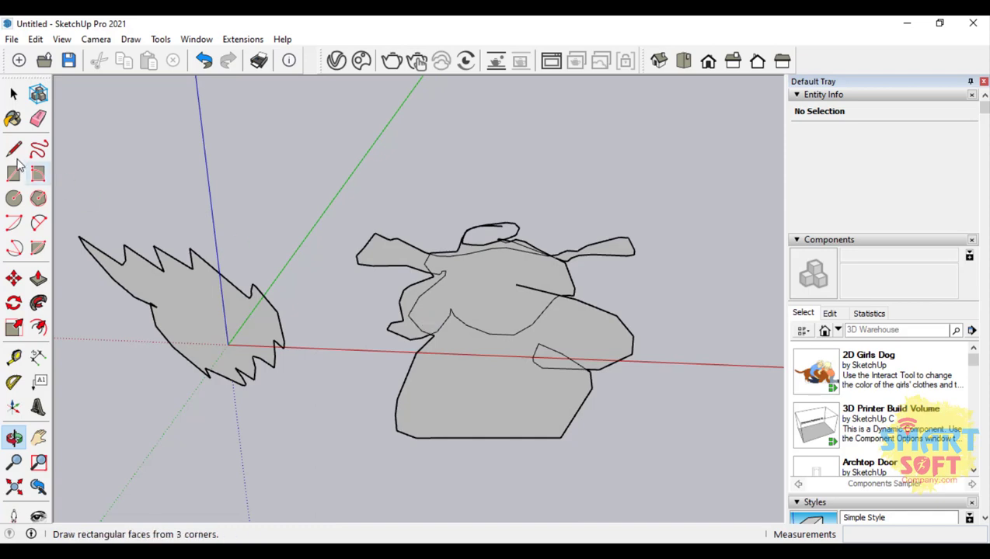
Open the import dialog and examine the list of file formats that can be imported
left_click(11, 39)
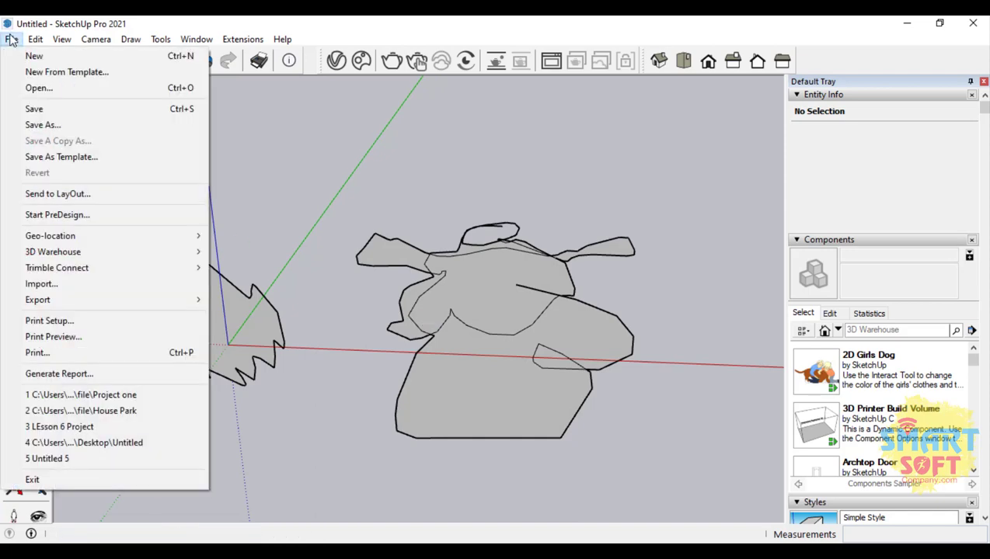
mouse_move(34, 43)
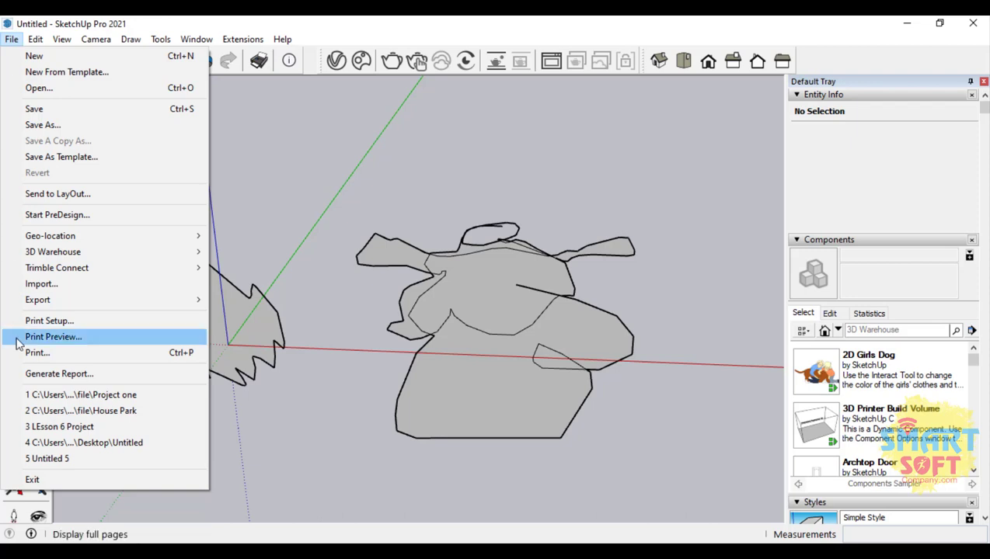
left_click(87, 287)
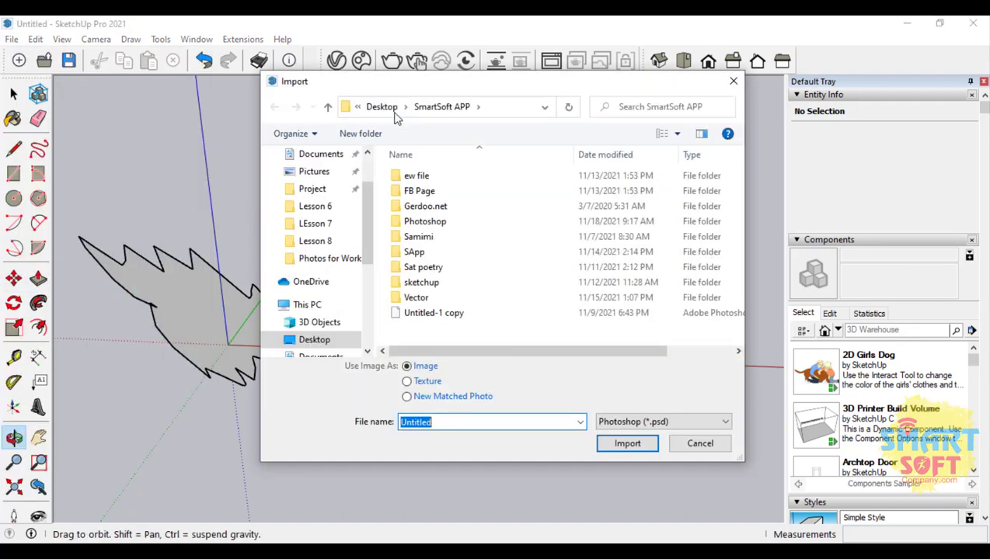
left_click_drag(360, 82, 416, 90)
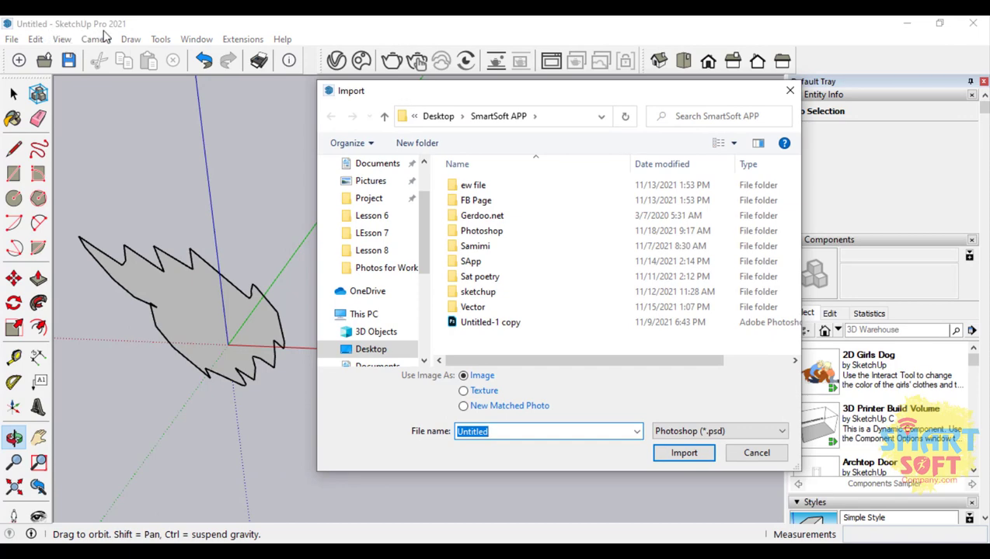
left_click(711, 433)
left_click(711, 436)
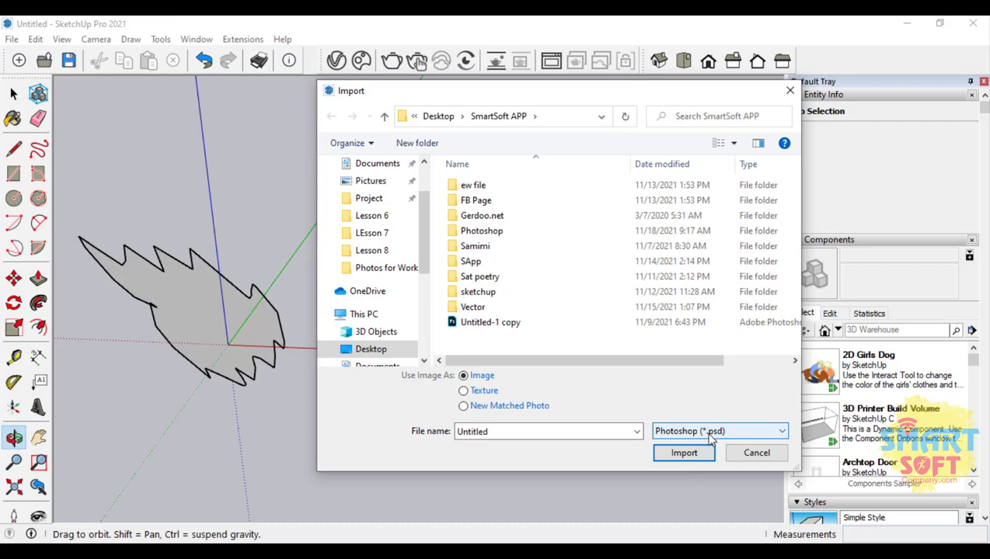
left_click(711, 432)
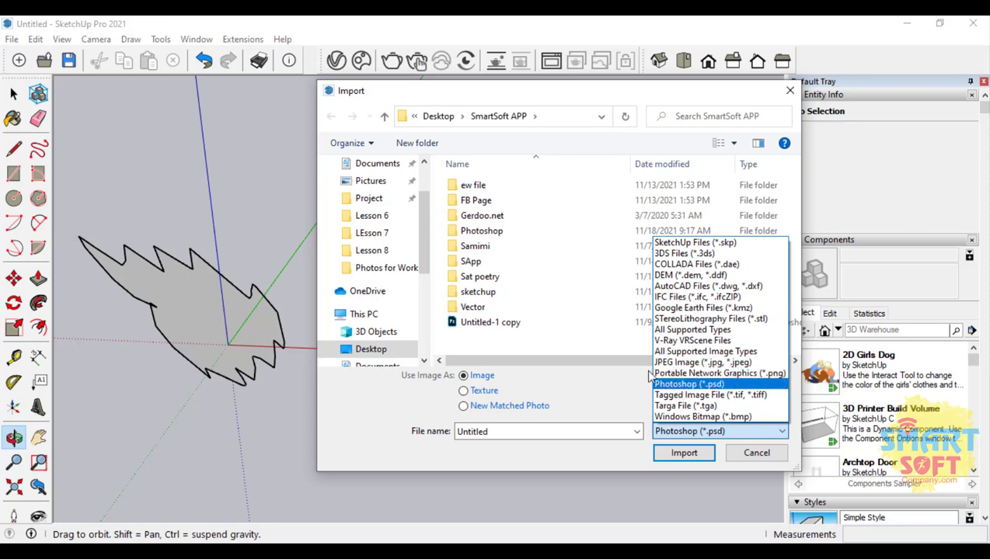
left_click(391, 92)
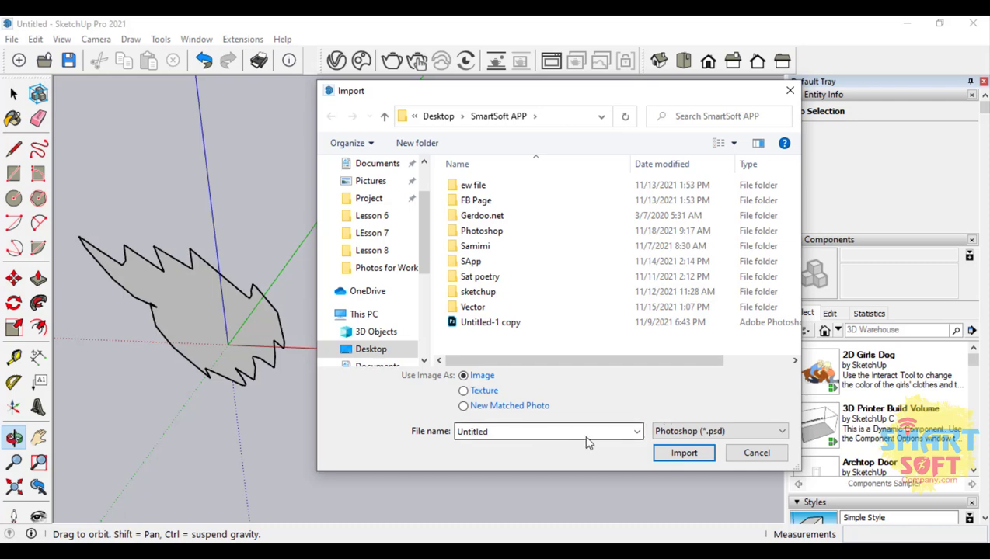
Import the Photoshop file Untitled-1 copy as an image and place it small beyond the figure-like outline, near the green axis
left_click(477, 326)
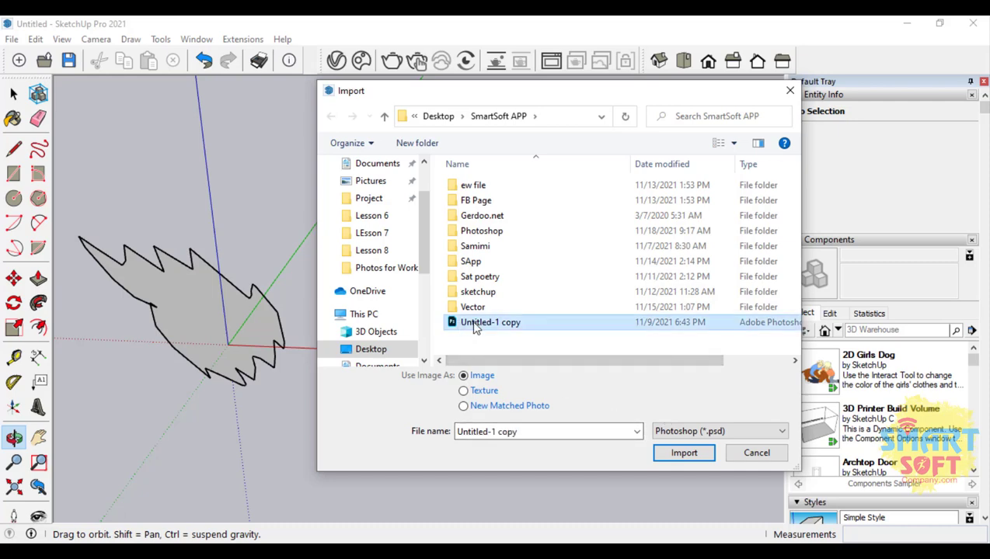
double_click(477, 326)
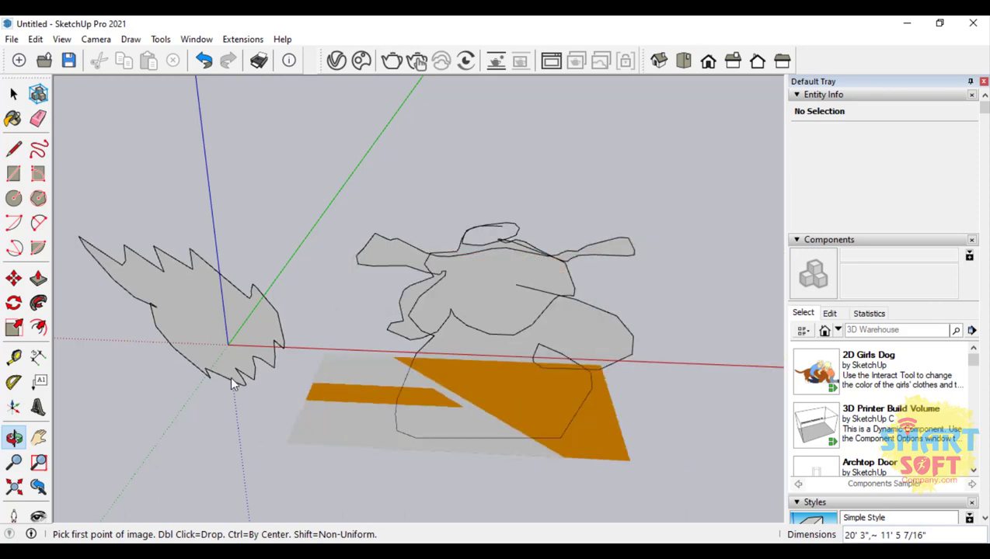
left_click(373, 235)
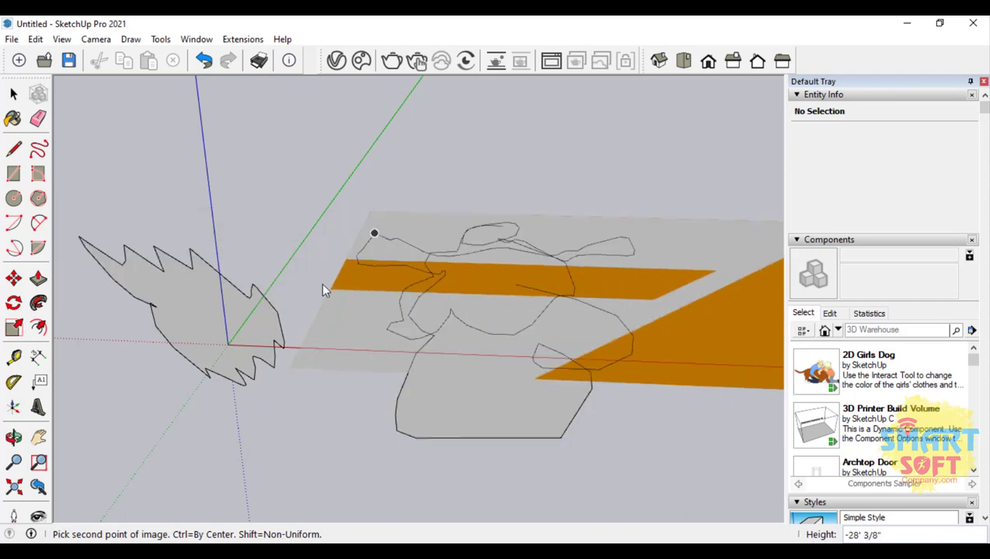
left_click(374, 224)
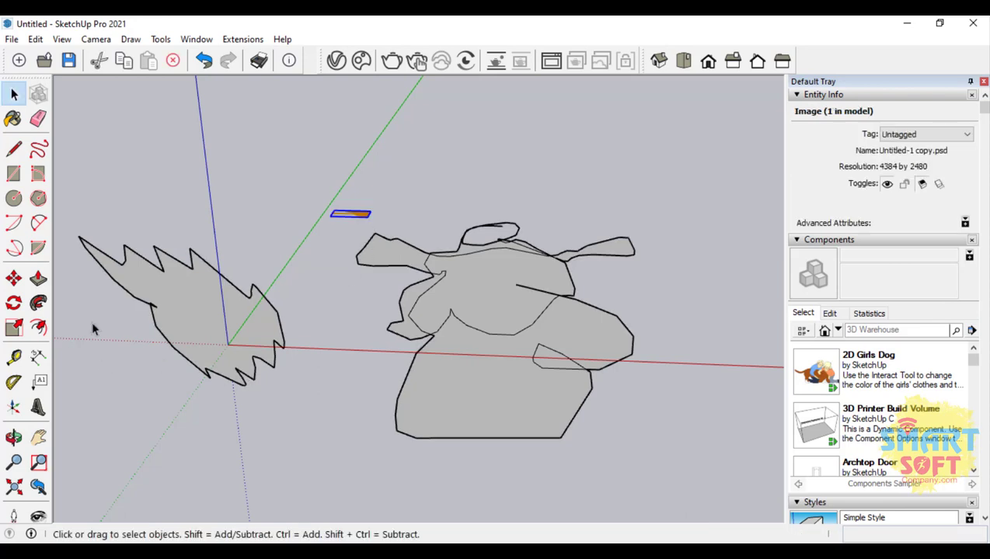
Set the 3D model export type to Google Earth File (*.kmz) and cancel the export
left_click(13, 40)
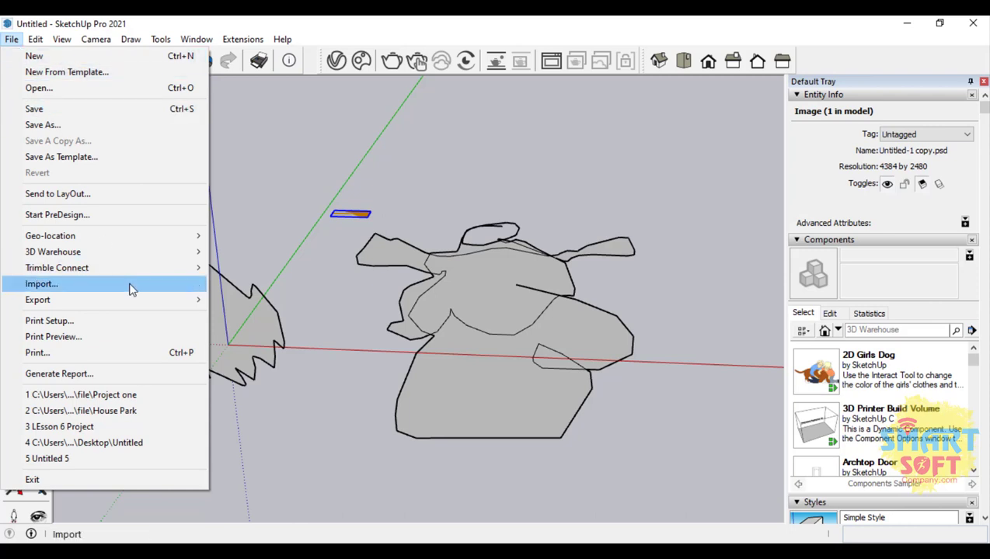
mouse_move(137, 299)
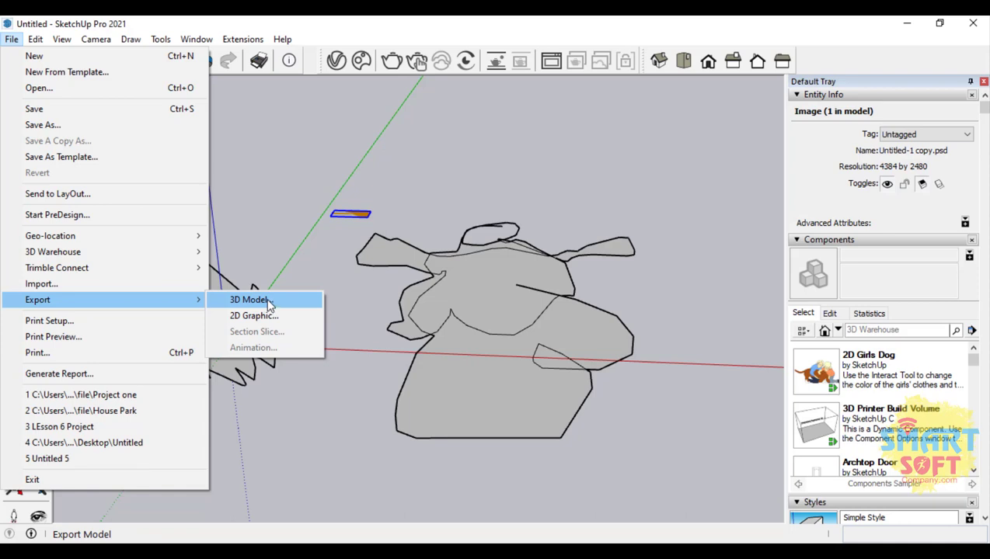
left_click(218, 252)
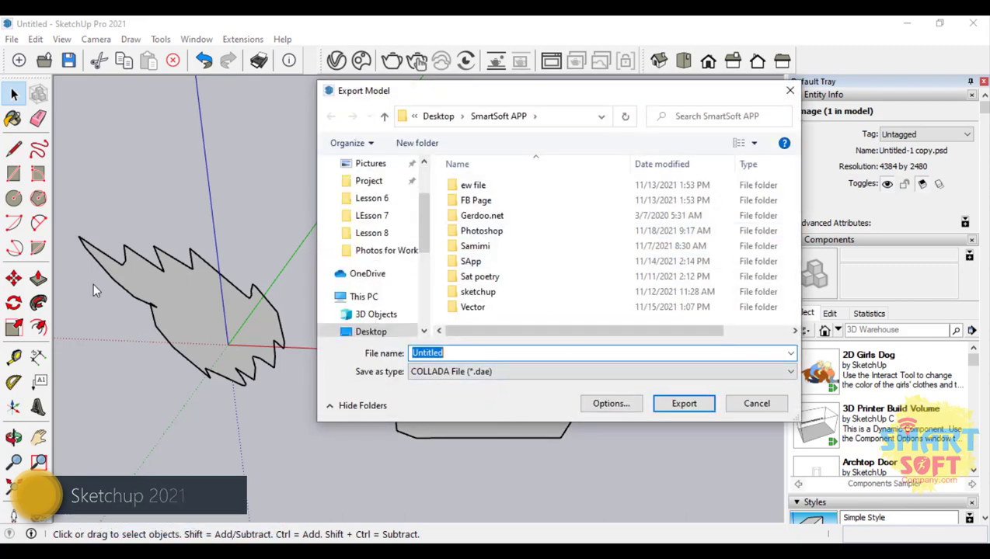
left_click(423, 373)
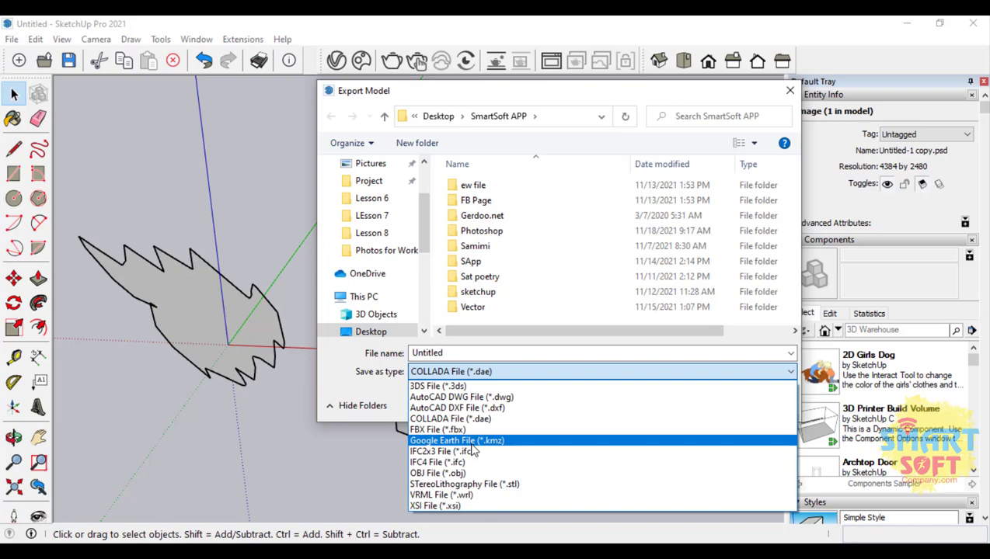
left_click(474, 441)
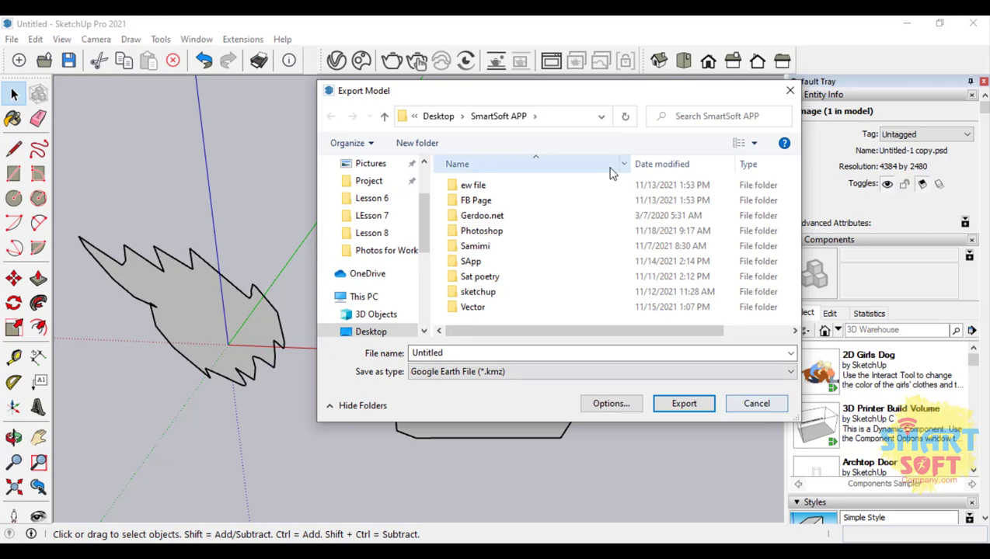
left_click_drag(587, 98, 467, 105)
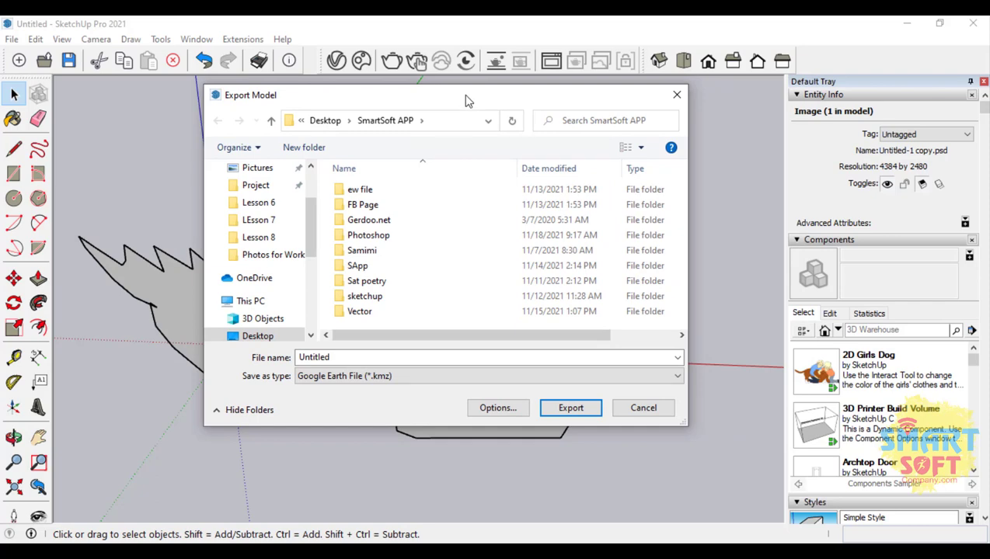
left_click_drag(464, 99, 480, 117)
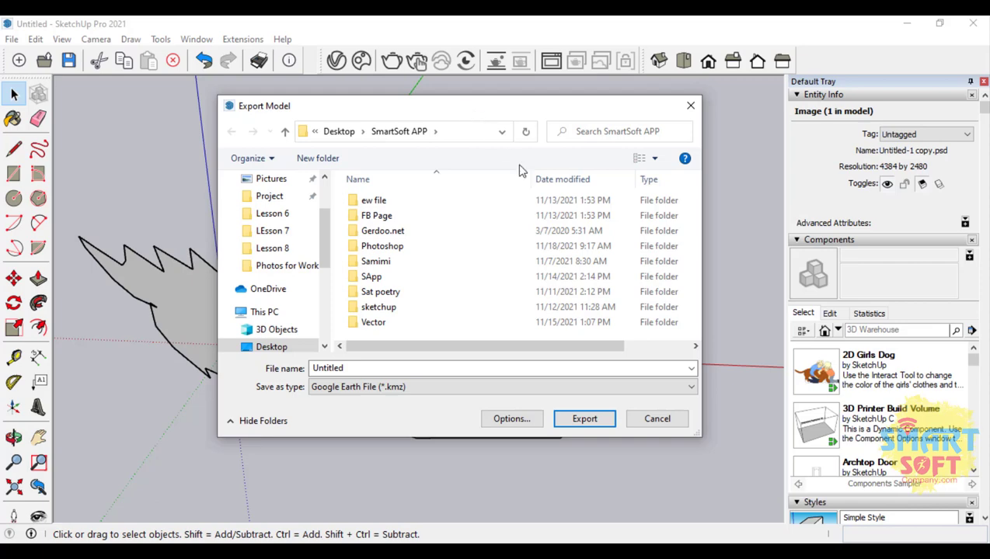
left_click(657, 419)
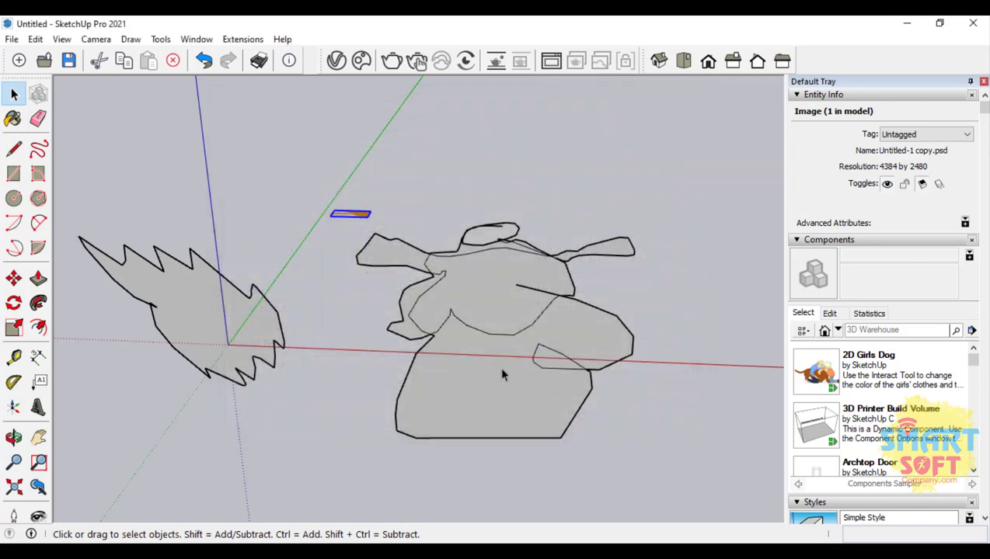
Open the print setup, examine the available paper sizes and cancel
left_click(12, 39)
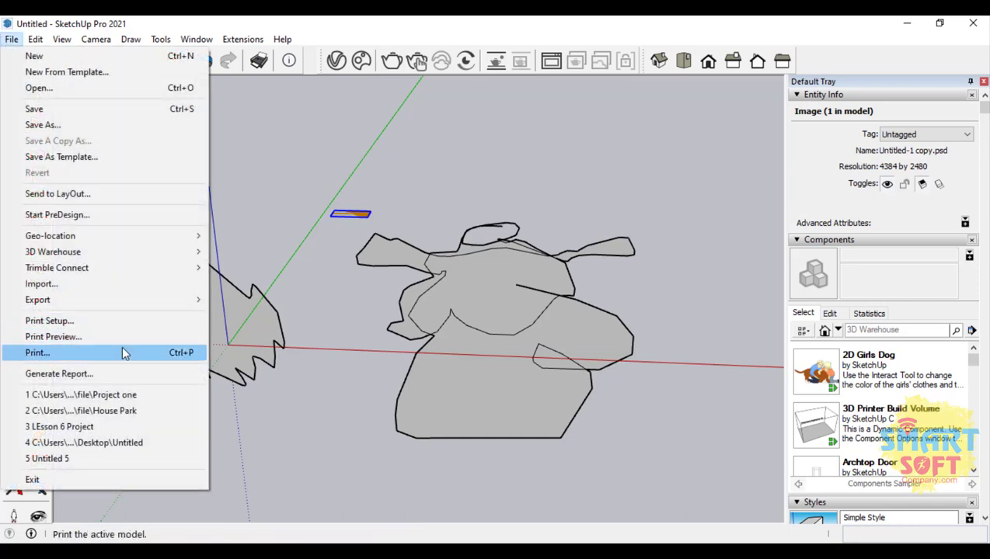
left_click(47, 324)
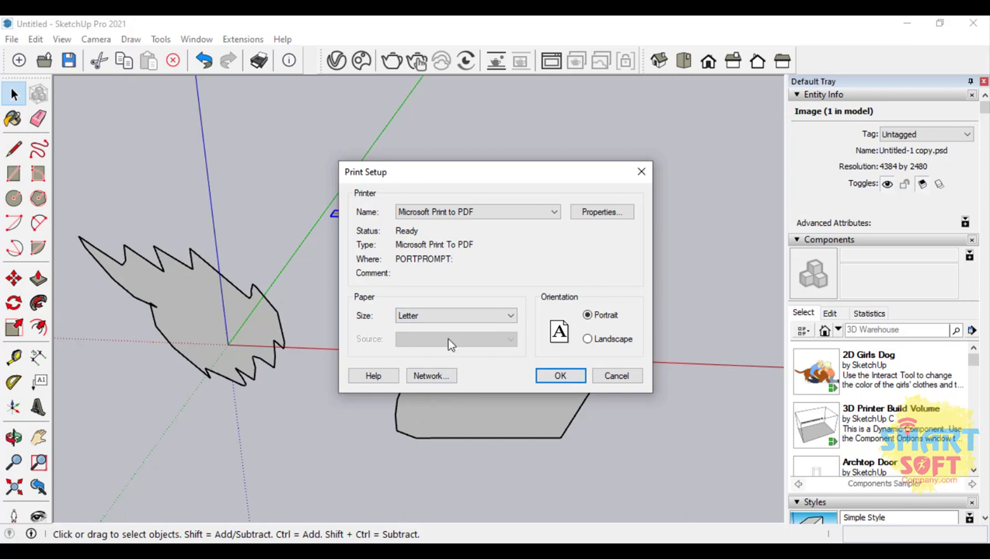
left_click(472, 316)
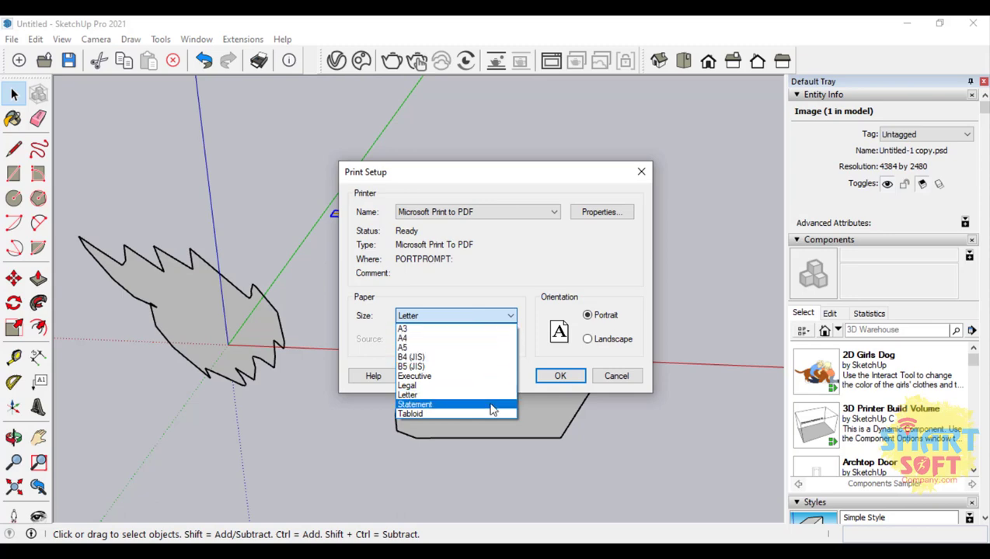
left_click(608, 361)
left_click(616, 375)
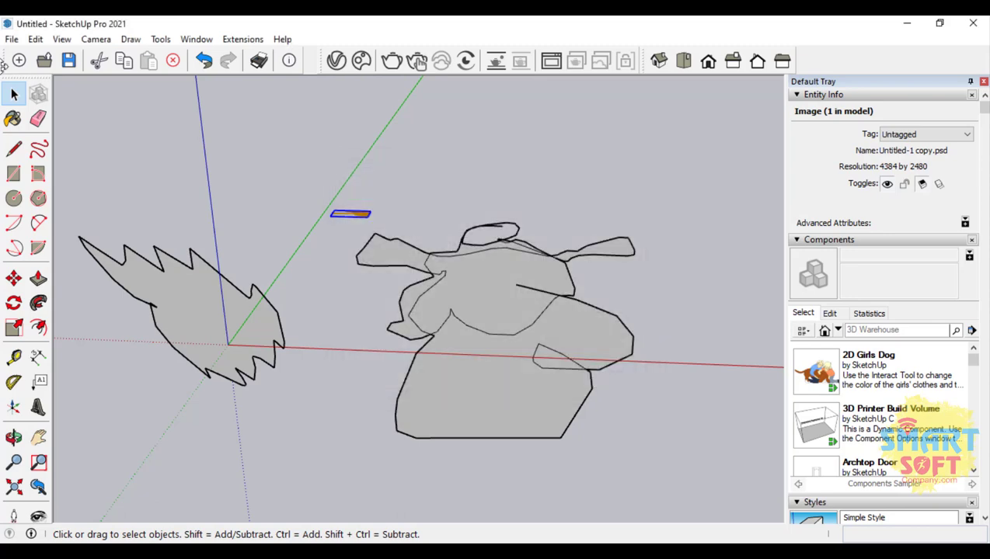
Preview the printed page of the model with the current print settings, magnify the preview twice and close it
left_click(15, 38)
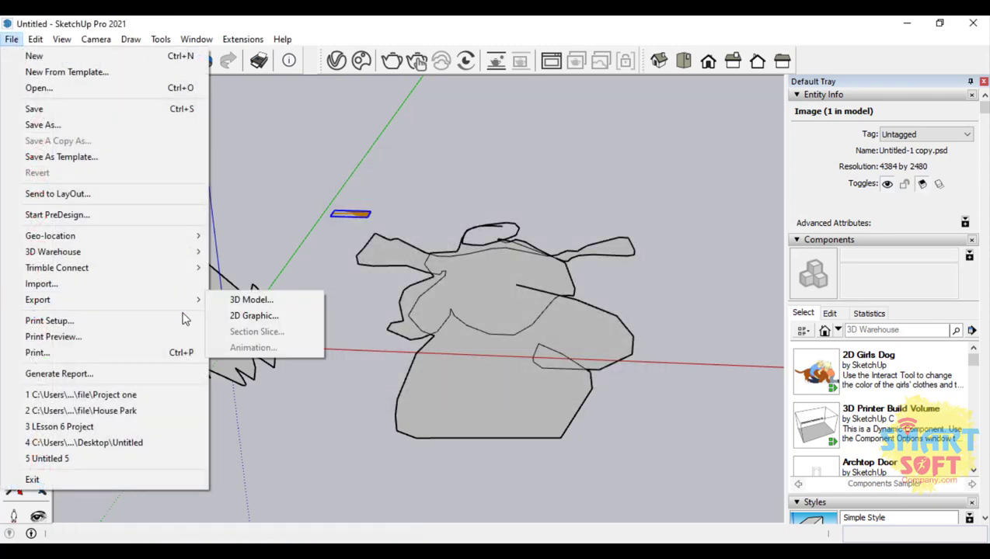
left_click(45, 338)
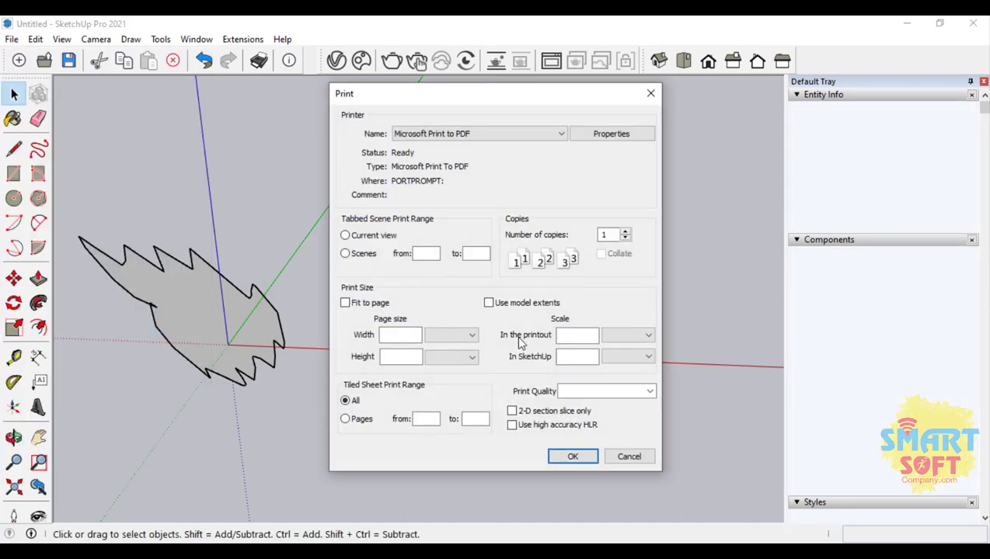
left_click(572, 457)
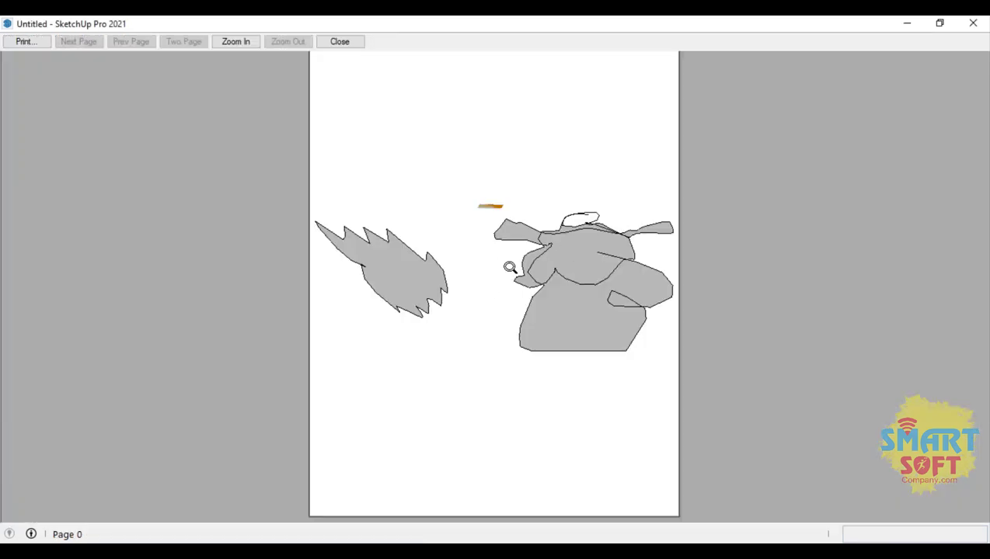
left_click(509, 267)
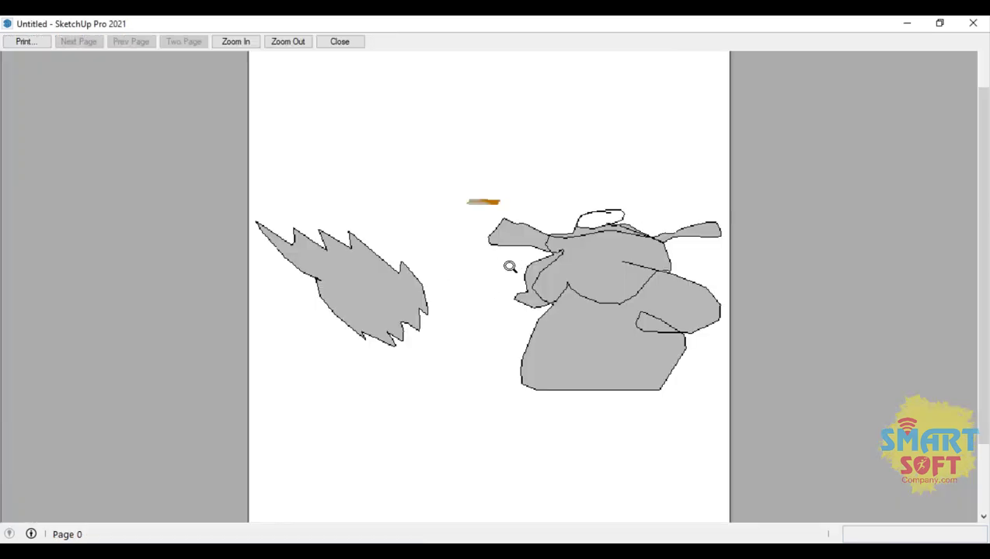
left_click(508, 266)
left_click(973, 23)
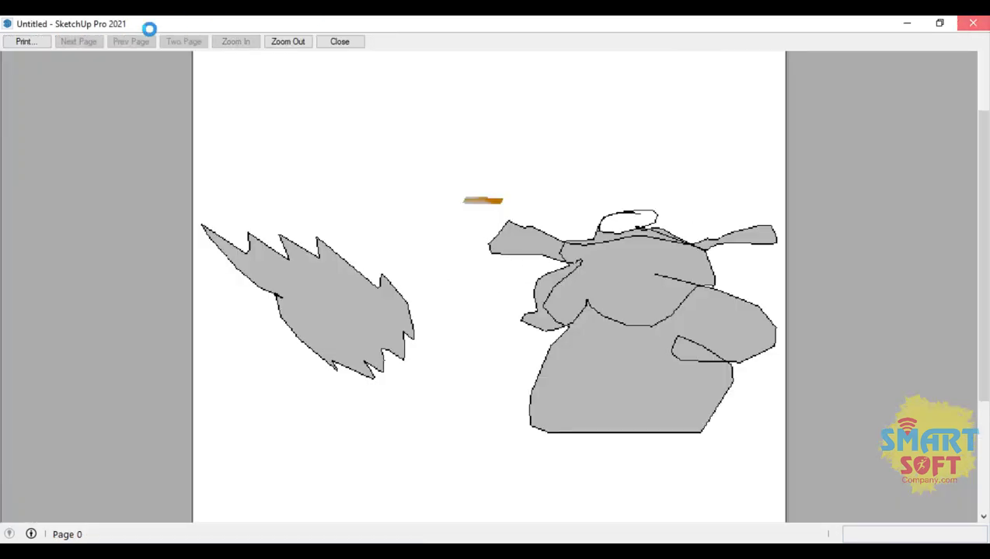
Open the print settings, examine the list of available printers and cancel printing
left_click(12, 39)
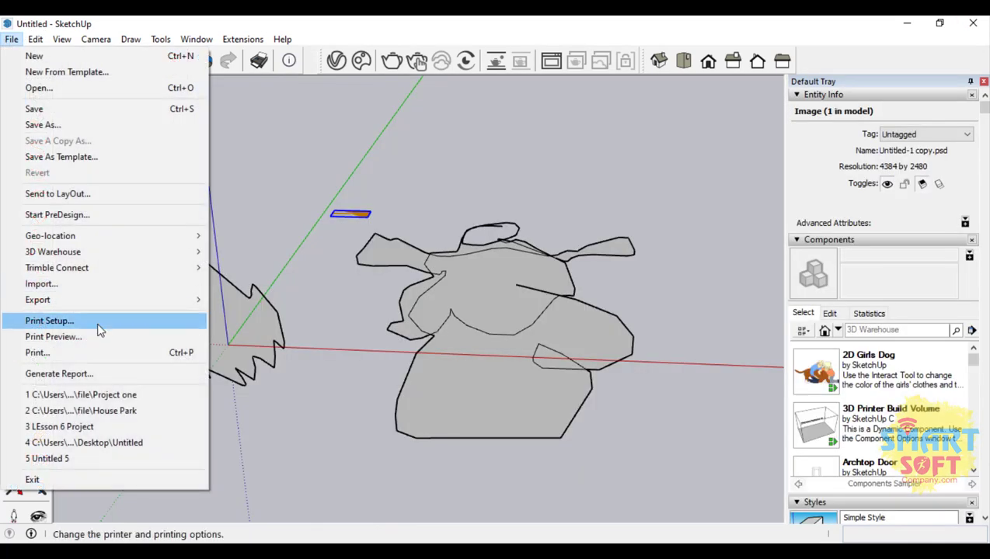
left_click(101, 349)
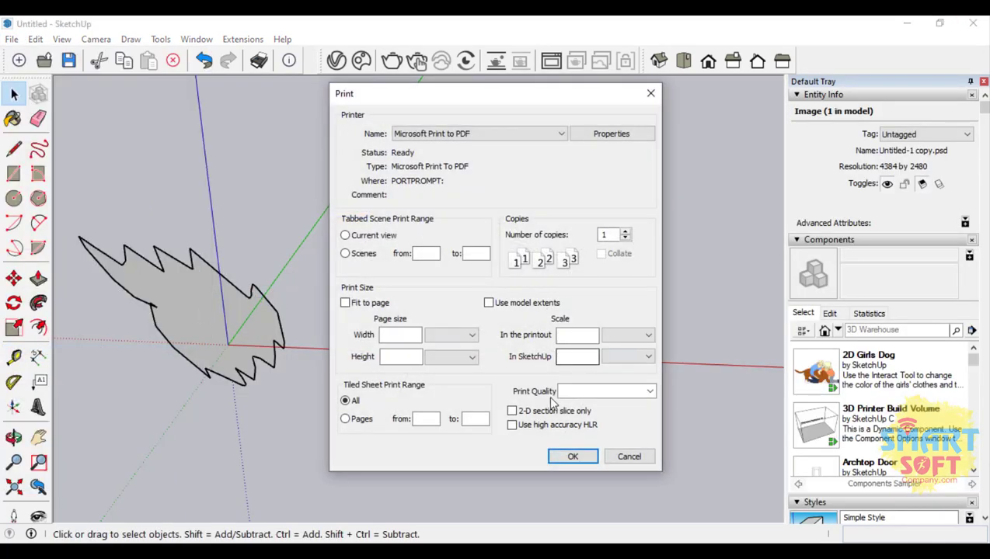
left_click(414, 138)
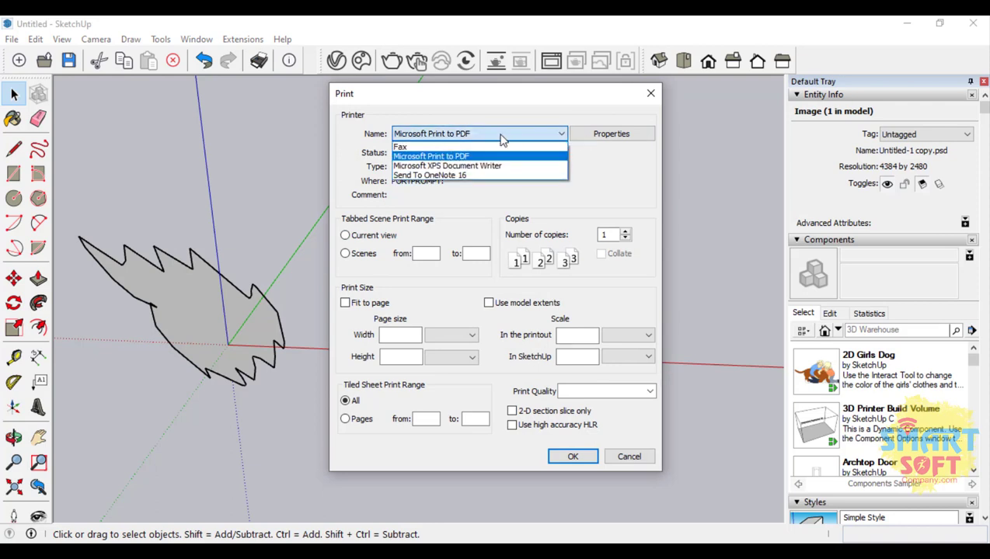
left_click(497, 136)
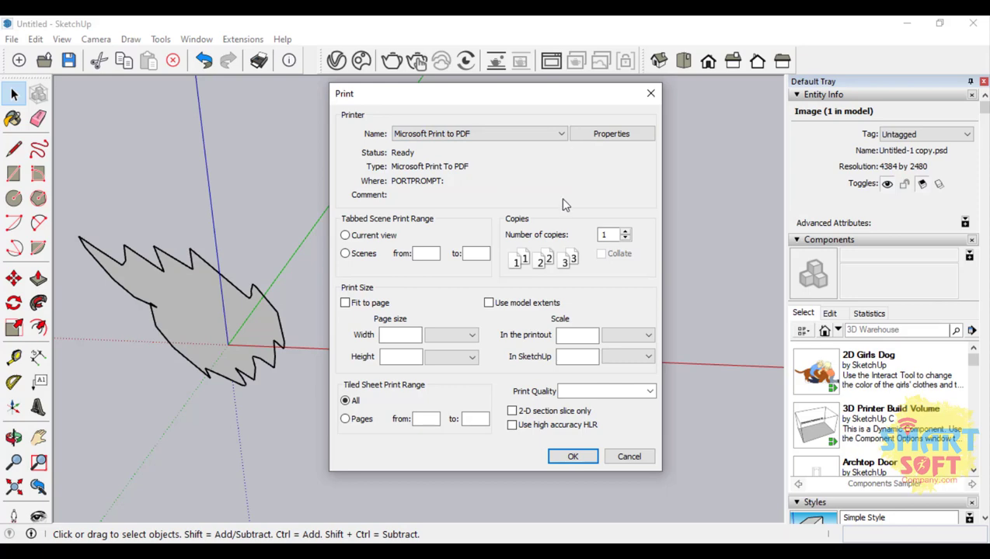
left_click_drag(461, 100, 559, 119)
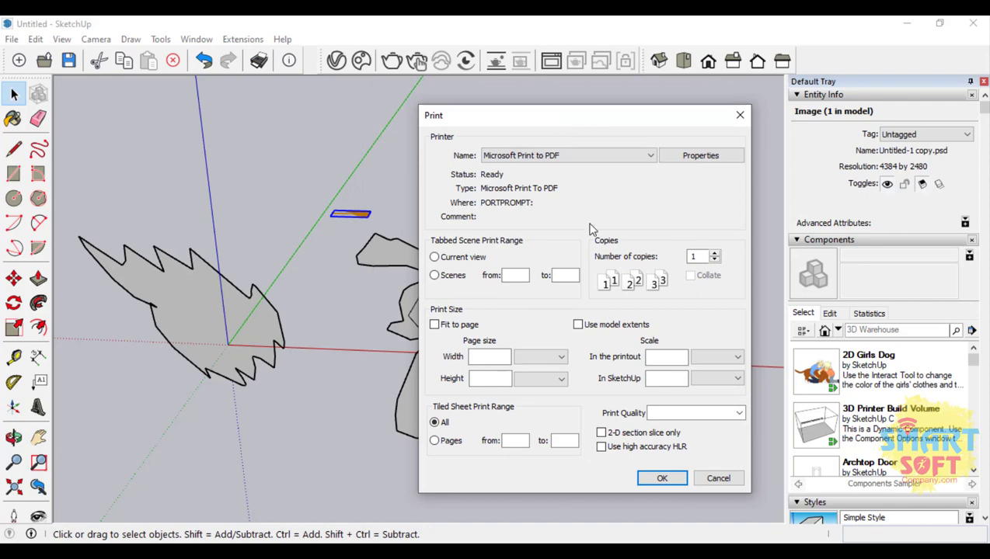
left_click(704, 478)
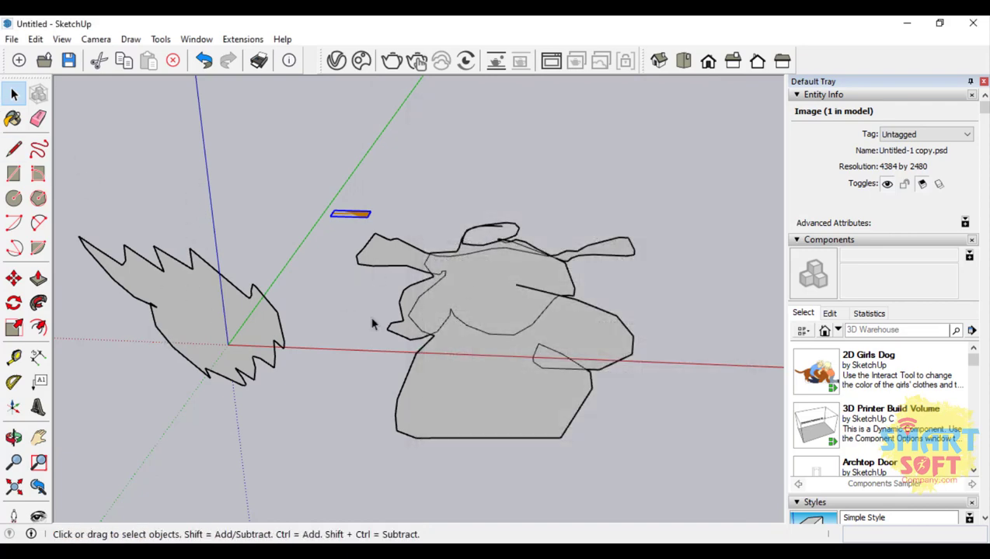
Delete both freehand outlines and the imported image to leave the model empty
mouse_move(117, 228)
left_mouse_down()
mouse_move(338, 353)
mouse_move(570, 427)
mouse_move(664, 495)
left_mouse_up()
mouse_move(126, 205)
left_mouse_down()
mouse_move(243, 343)
mouse_move(303, 390)
left_mouse_up()
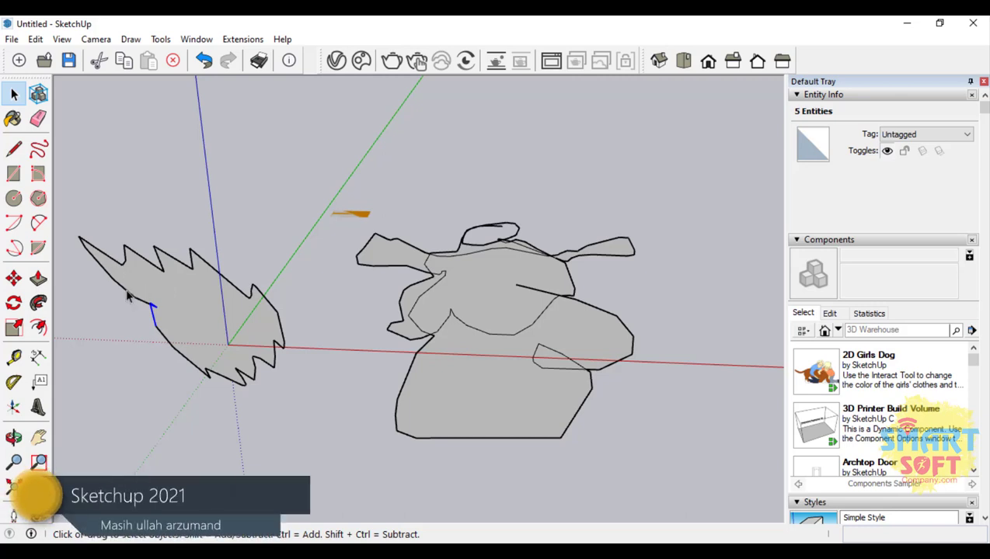
key("ctrl+a")
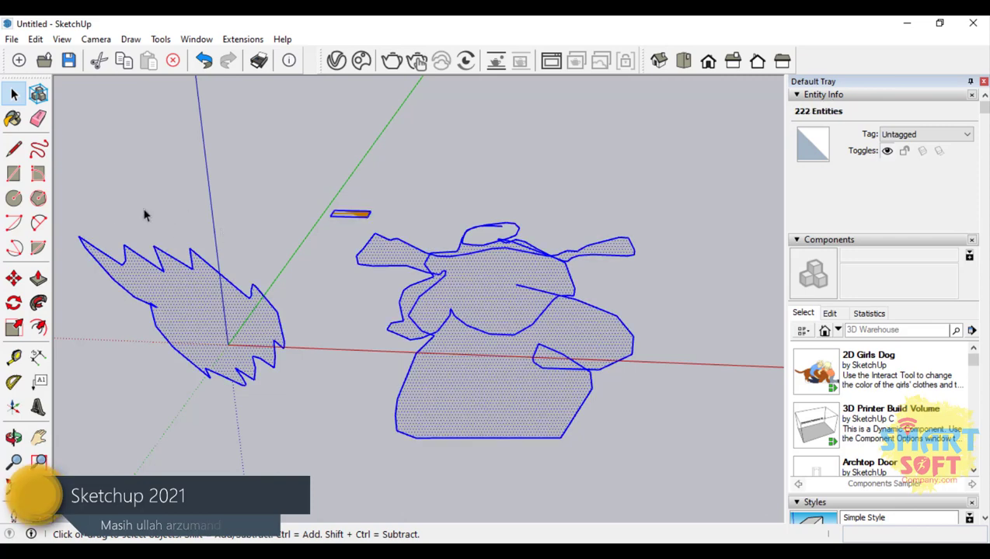
left_click_drag(109, 184, 590, 466)
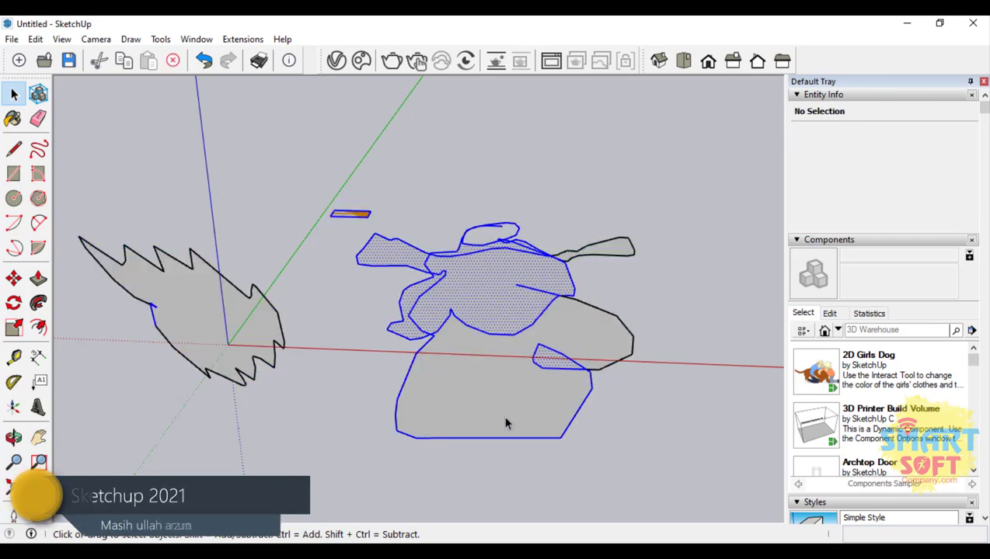
left_click_drag(69, 226, 639, 484)
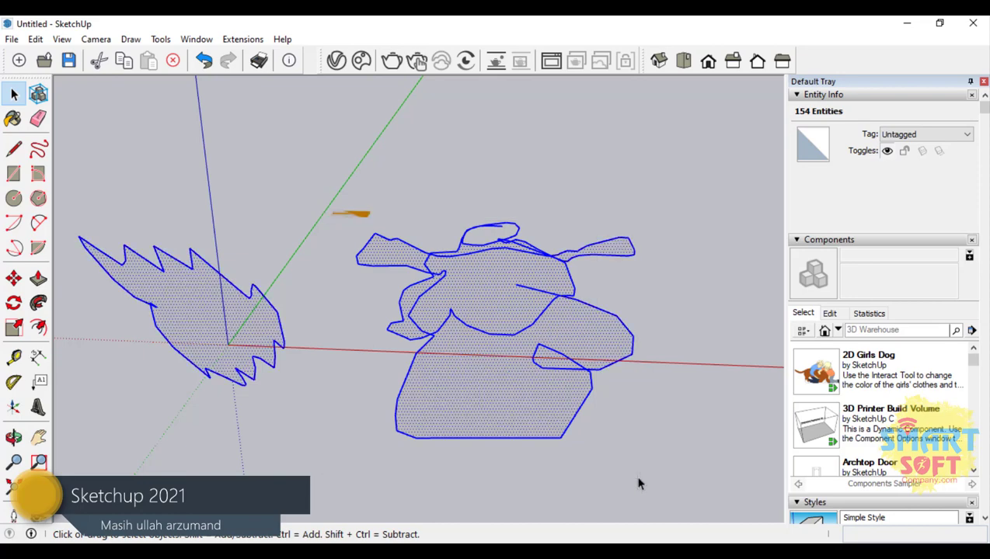
left_click(10, 40)
left_click(624, 21)
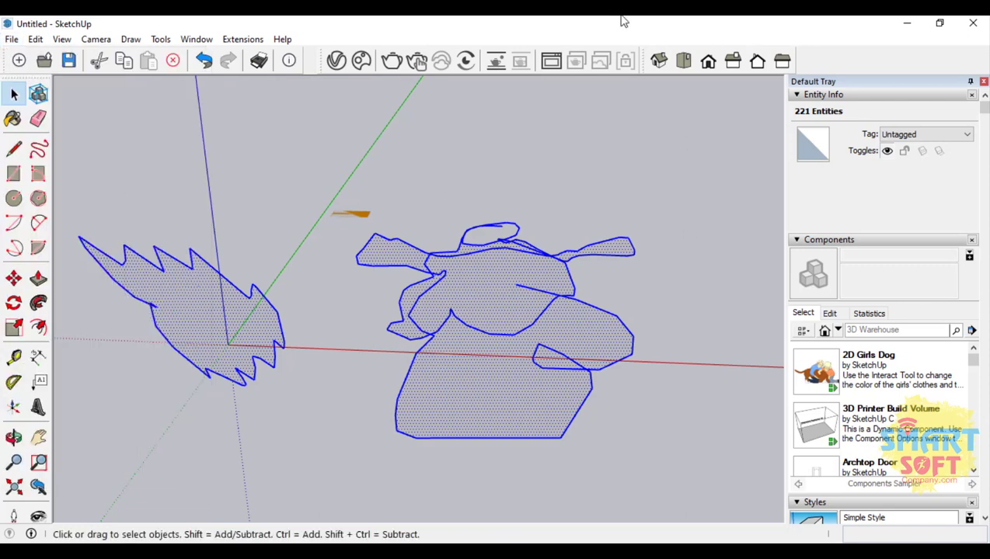
key("Delete")
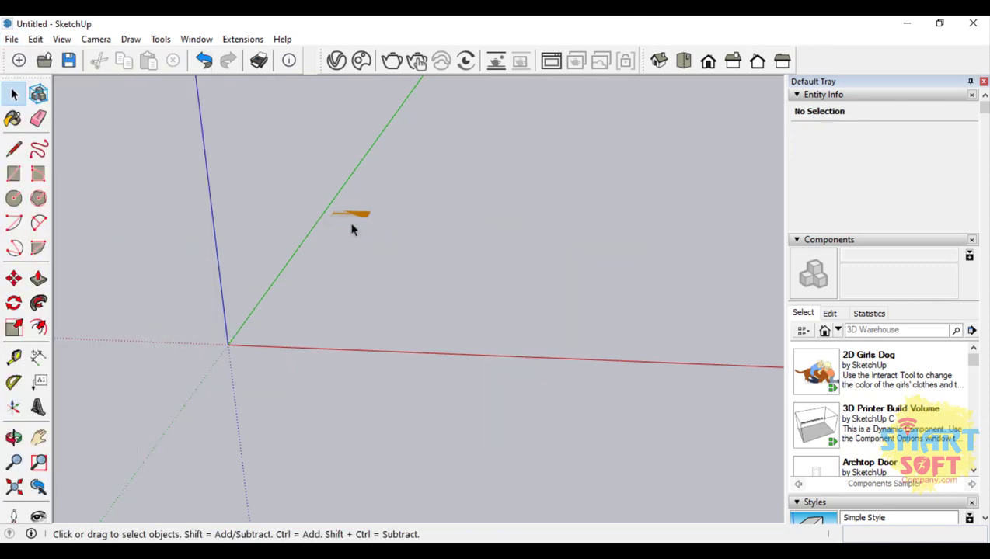
key("Delete")
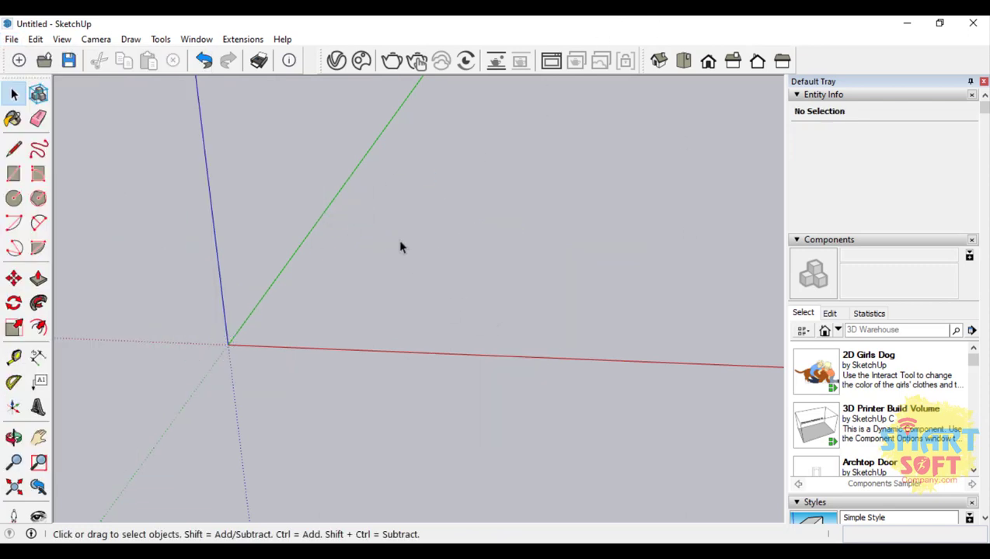
Draw a trial rectangle about 18' 8" by 17' 8" between the green and red axes and undo it
left_click(9, 148)
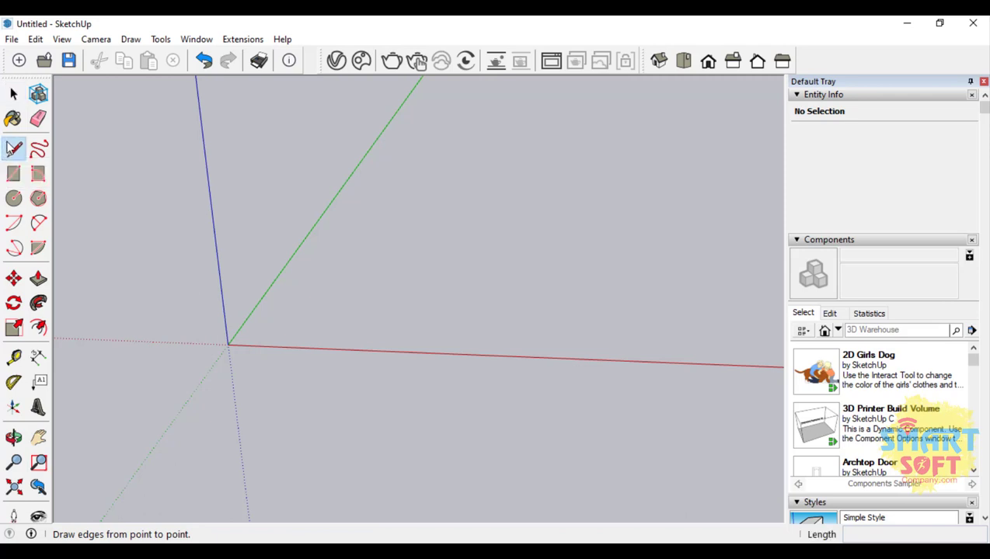
left_click(13, 94)
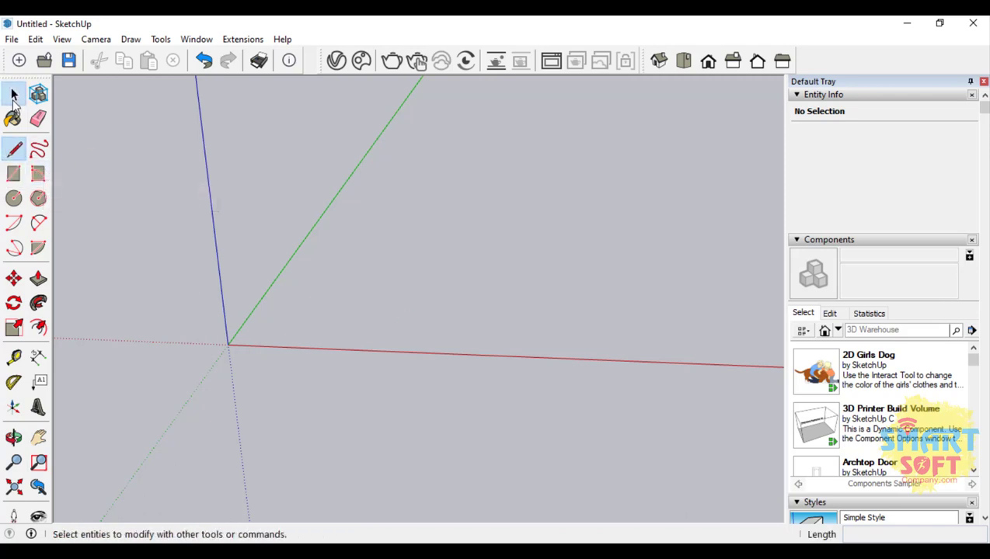
left_click(24, 172)
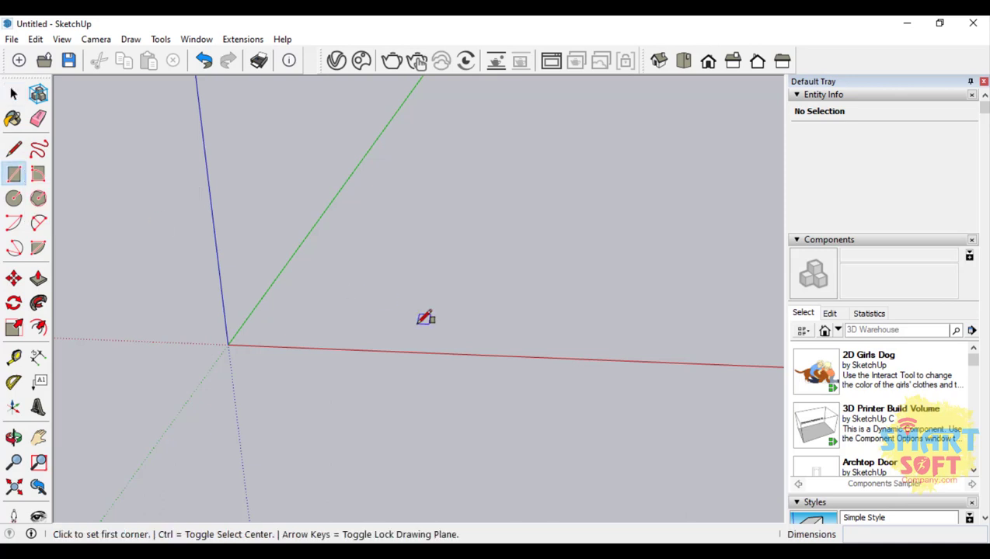
left_click(318, 266)
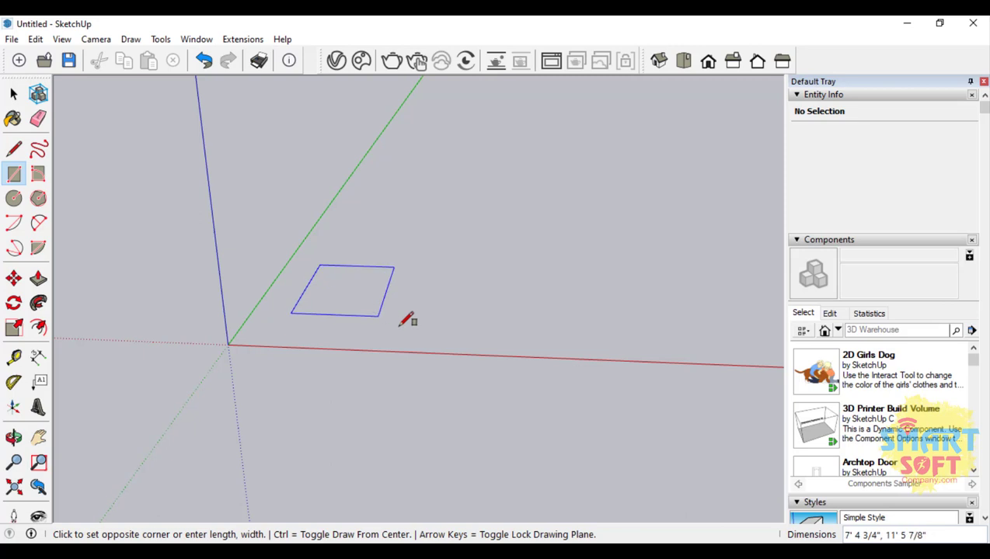
left_click(517, 356)
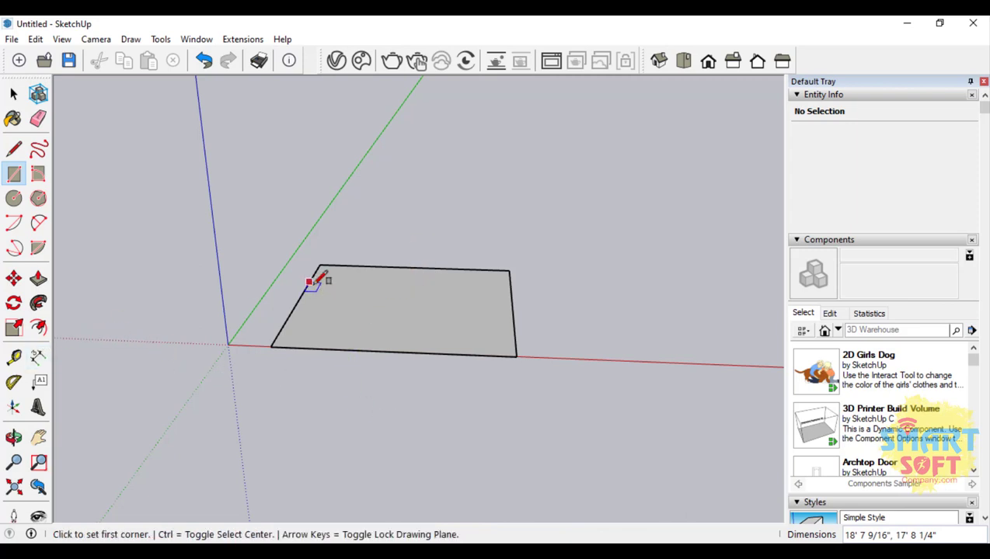
key("ctrl+z")
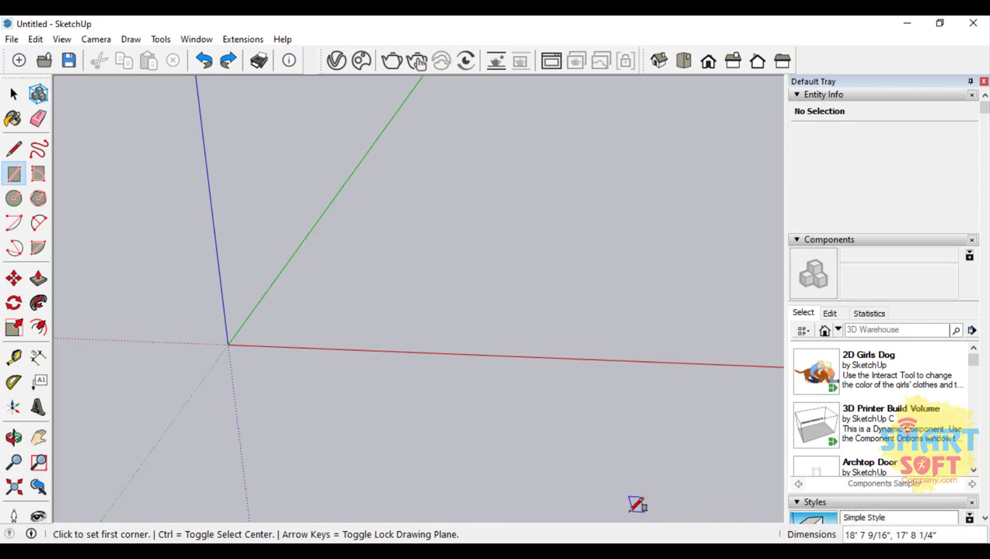
Draw a rectangle about 30' 9" by 15' 9" from a point on the green axis to the red axis, with one corner near the origin
left_click(281, 271)
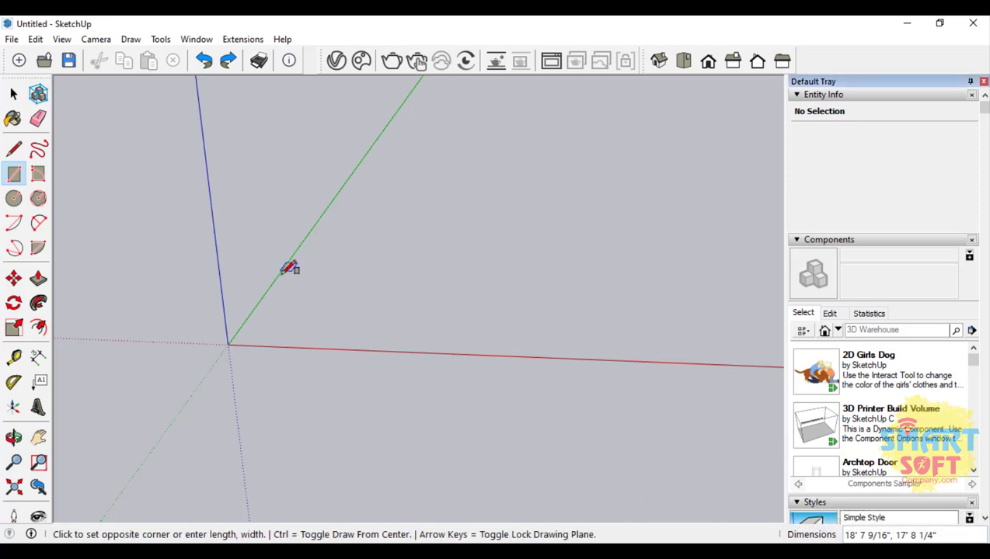
left_click(634, 360)
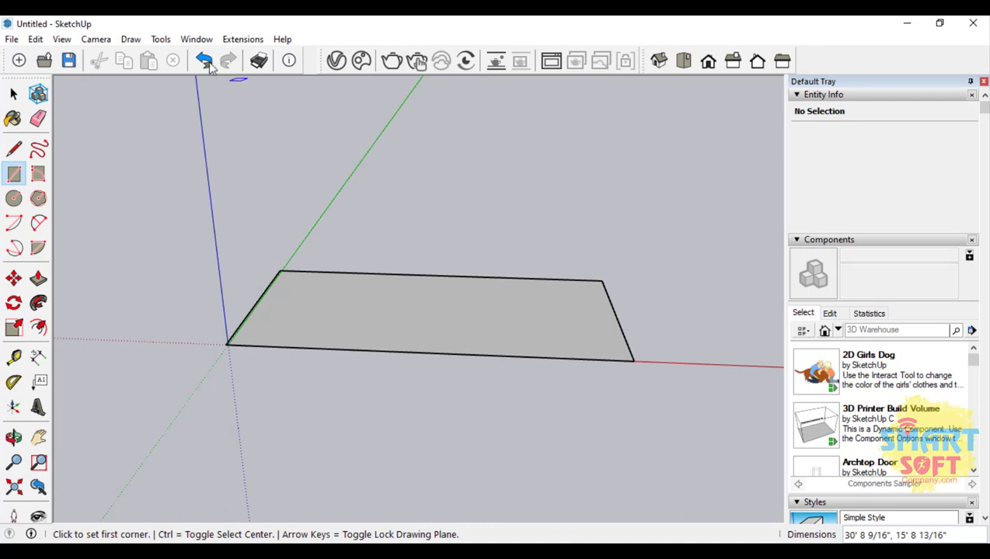
Set the model's measurement units format to Decimal with a length display precision of 0.00"
left_click(196, 39)
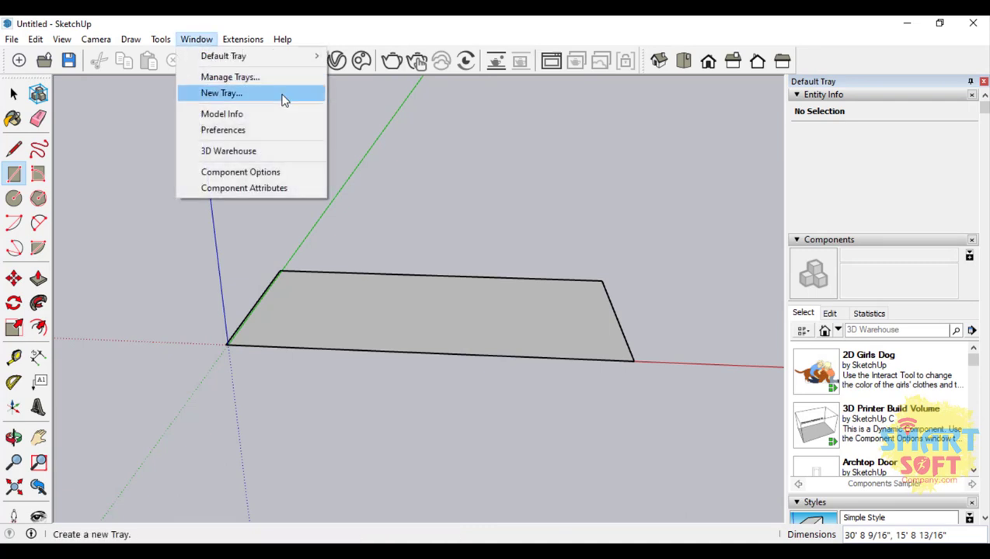
left_click(295, 114)
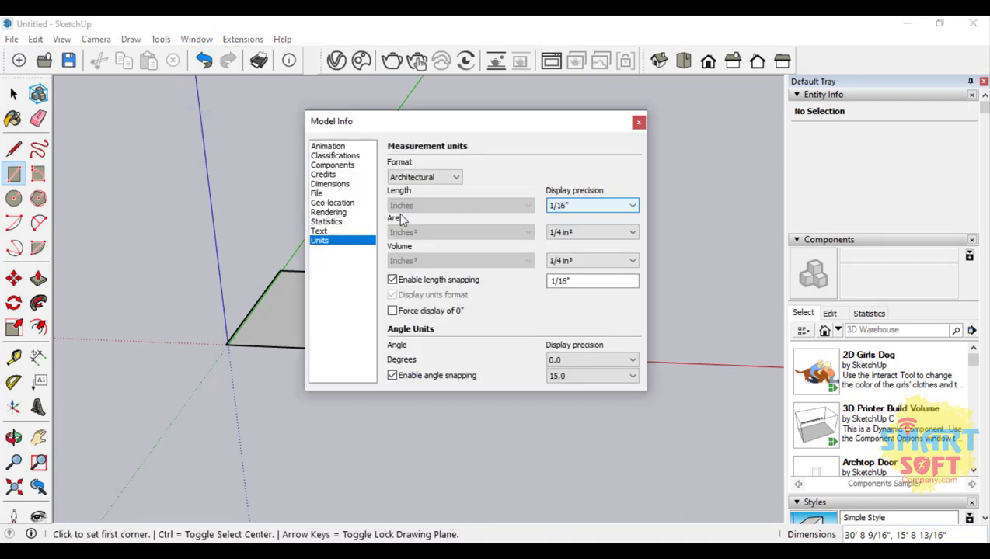
left_click(425, 177)
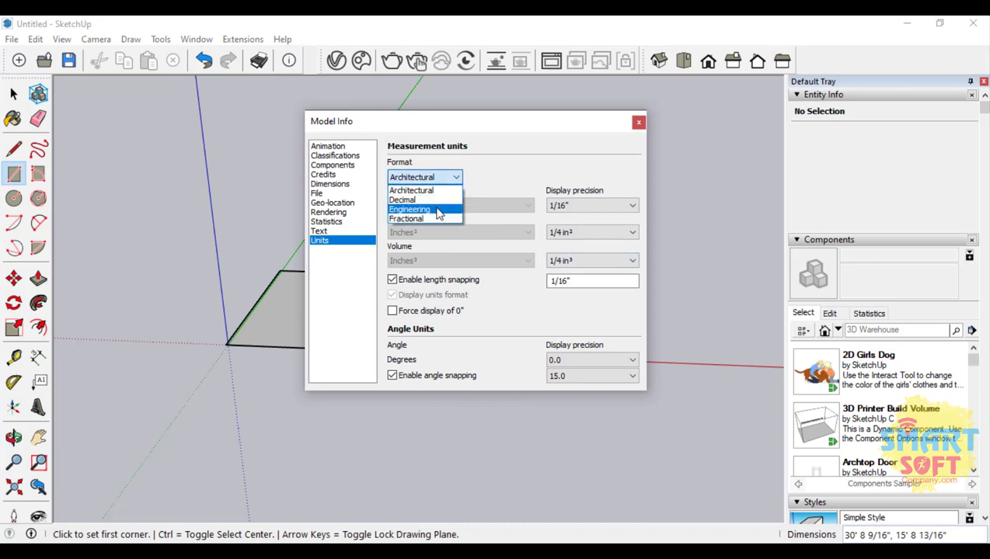
left_click(431, 200)
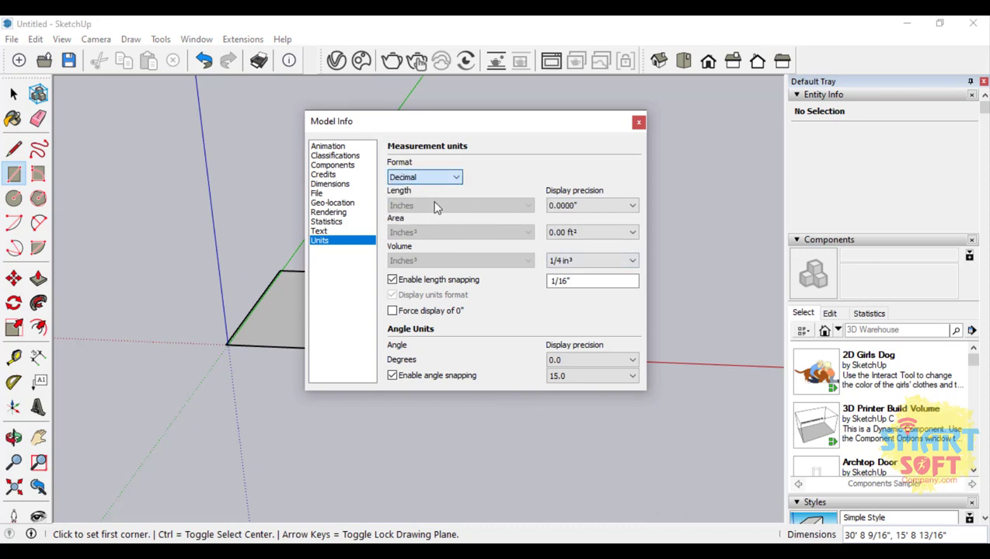
left_click(579, 206)
left_click(575, 237)
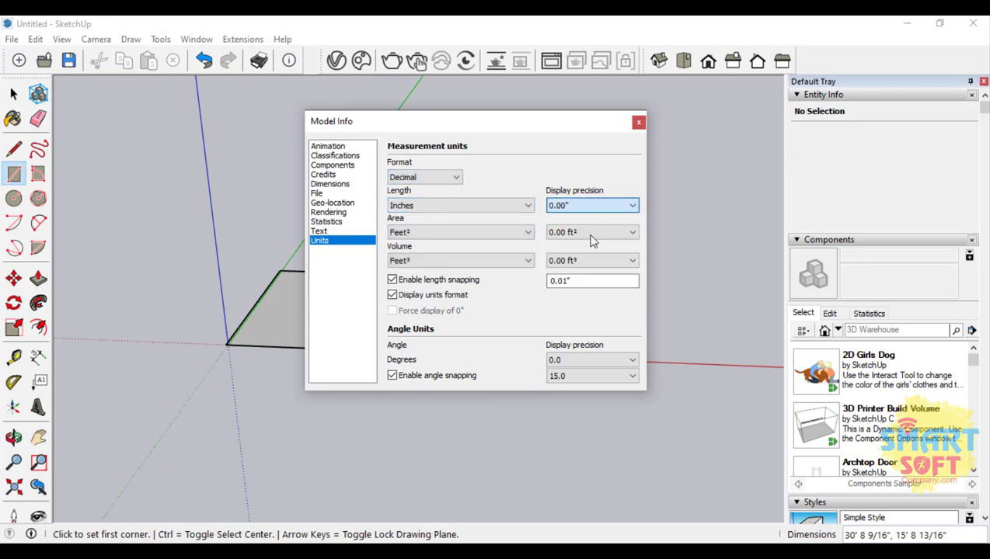
Set the model's length unit to Meters, area unit to Meters² and volume unit to Liters
left_click(423, 204)
left_click(429, 265)
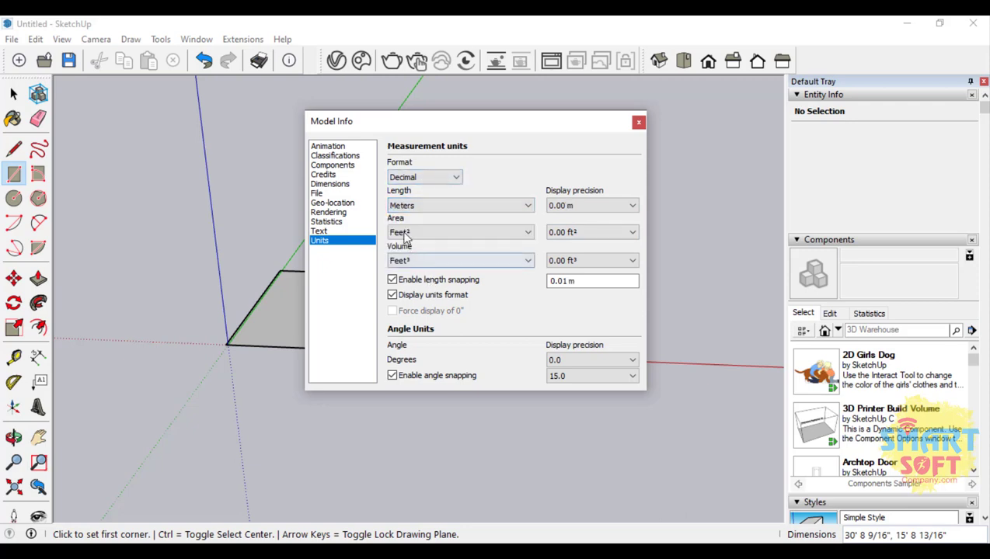
left_click(414, 233)
left_click(420, 293)
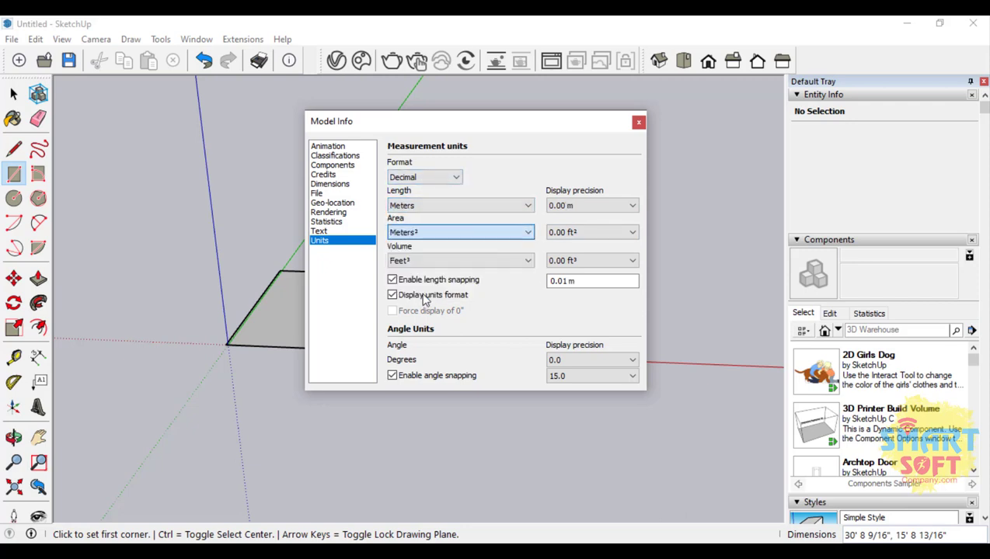
left_click(432, 261)
left_click(446, 339)
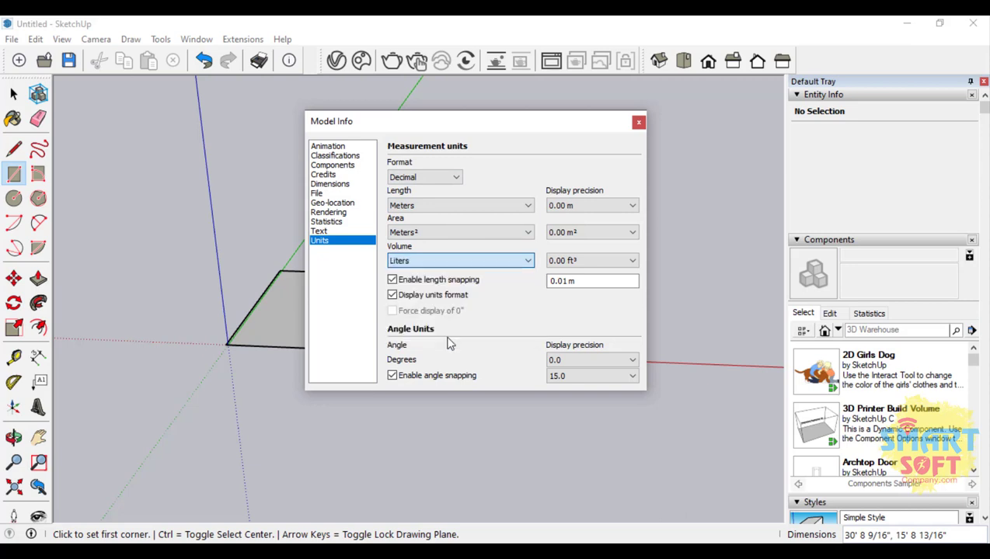
left_click(638, 122)
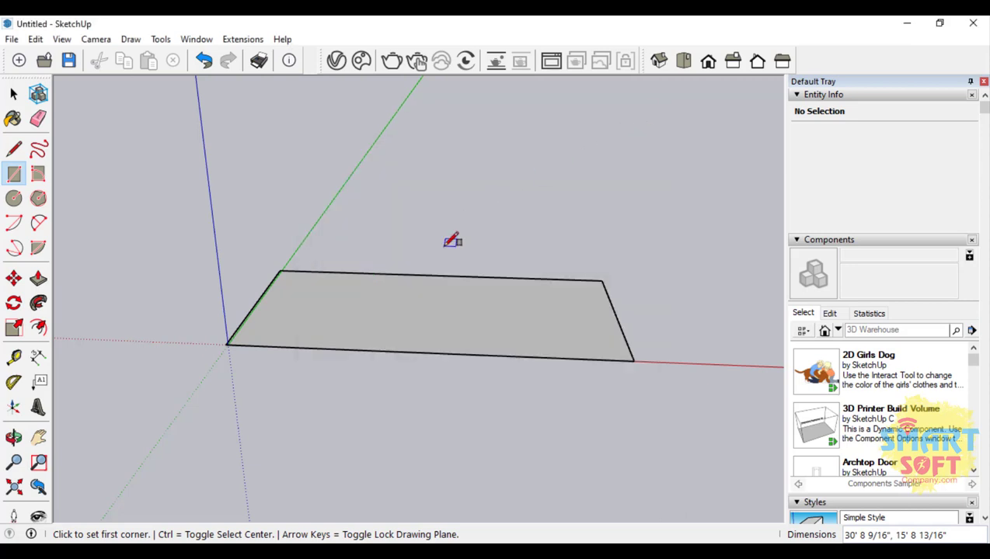
Undo the large rectangle and draw one about 4.30 by 3.33 m with its near edge along the red axis
key("ctrl+z")
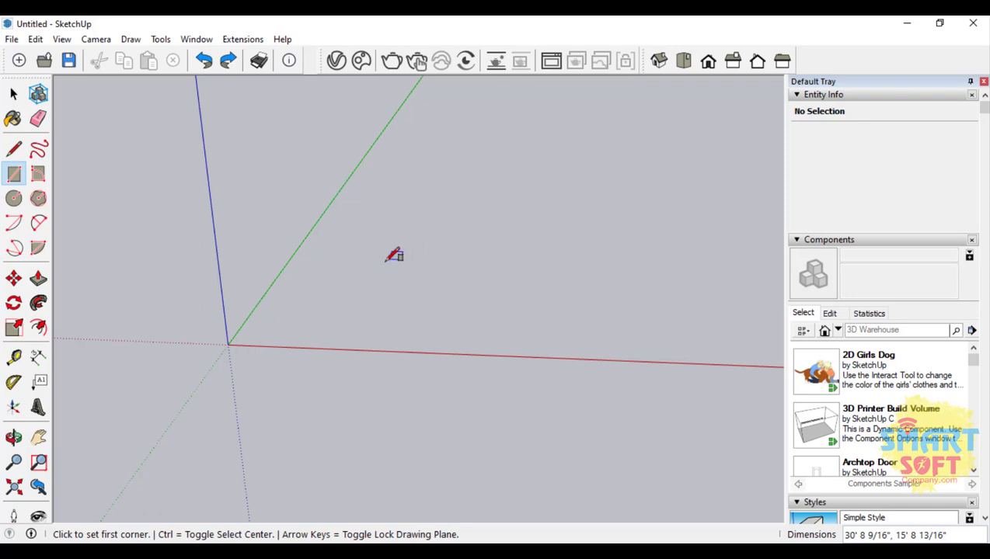
left_click(447, 296)
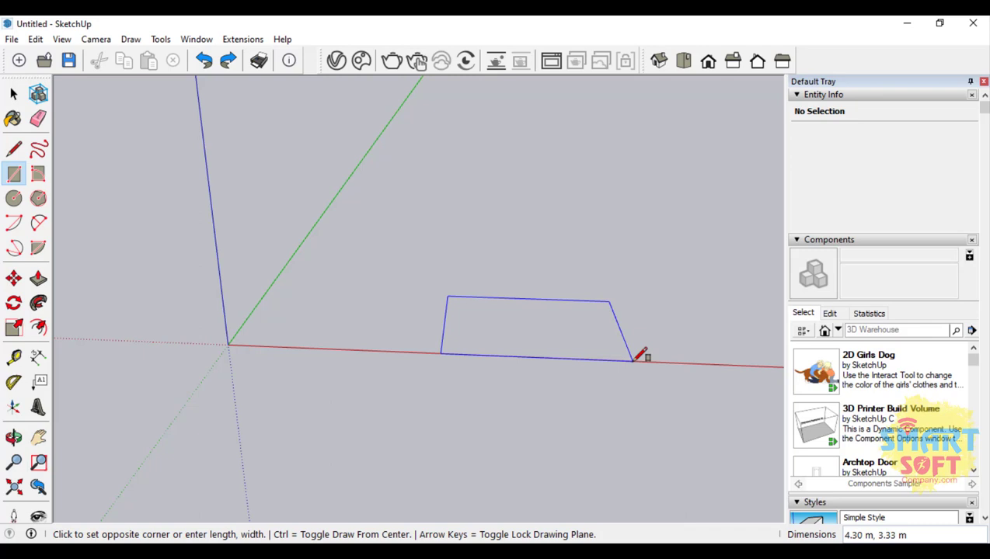
left_click(640, 355)
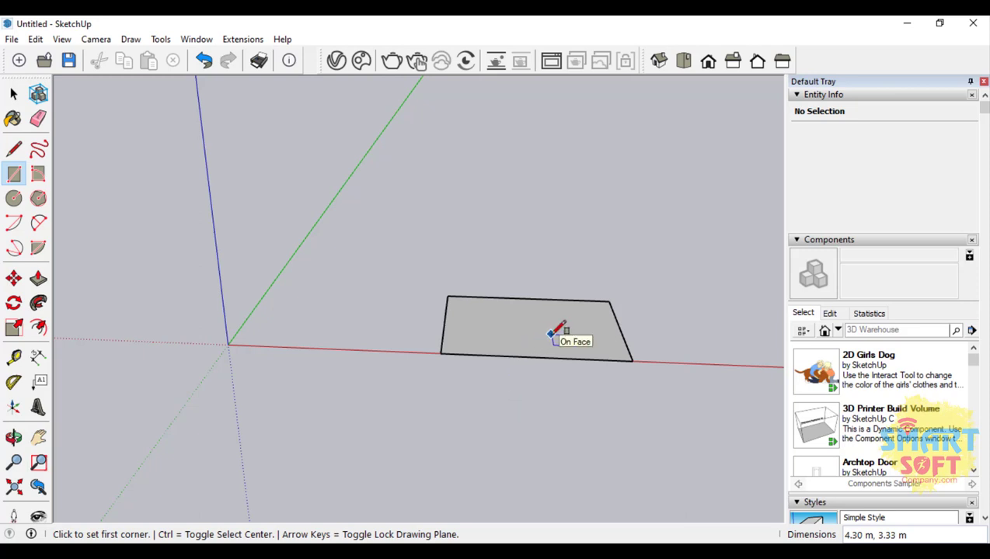
Draw a square about 2.66 m wide from the origin and another about 2.19 m wide in front of the red axis
scroll(570, 314, "up", 1)
scroll(566, 314, "up", 1)
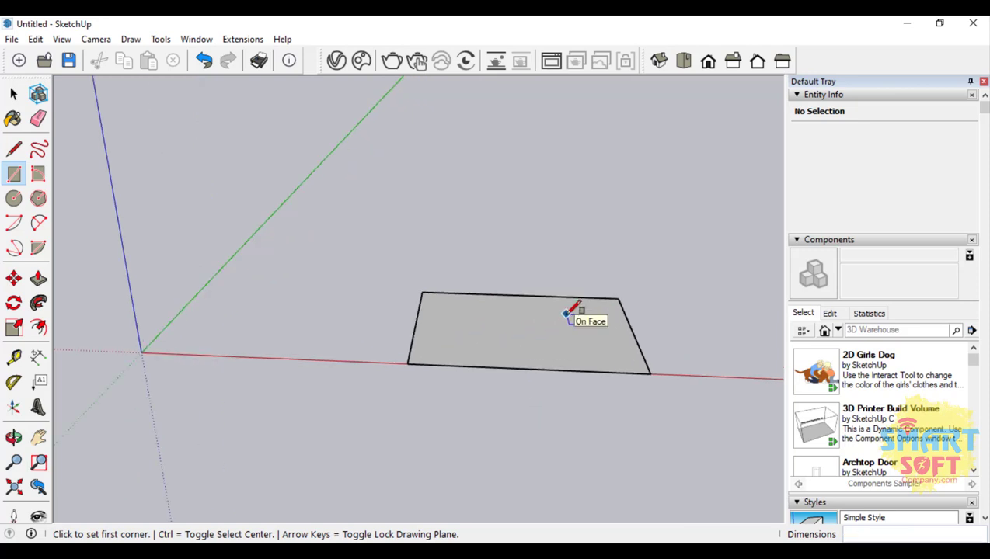
scroll(566, 314, "up", 1)
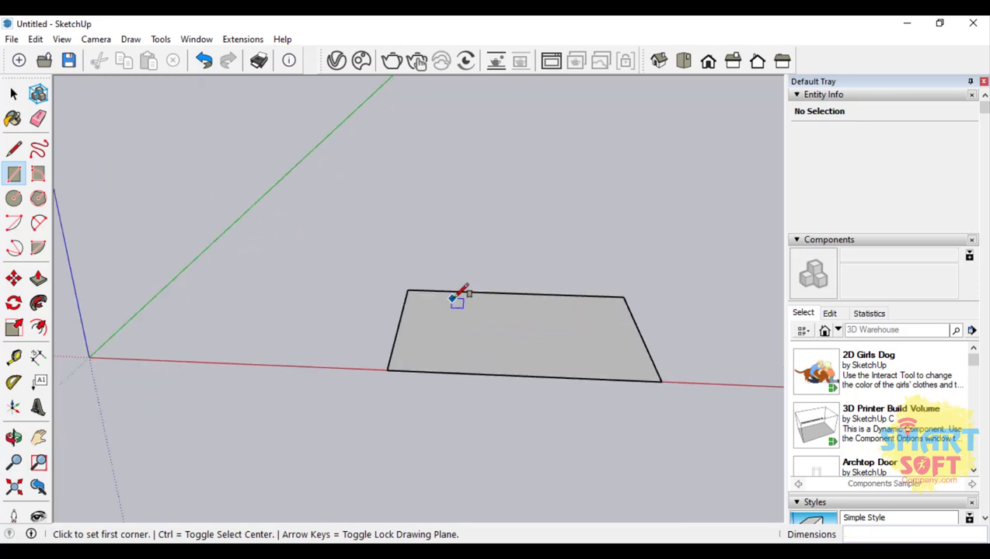
left_click(89, 358)
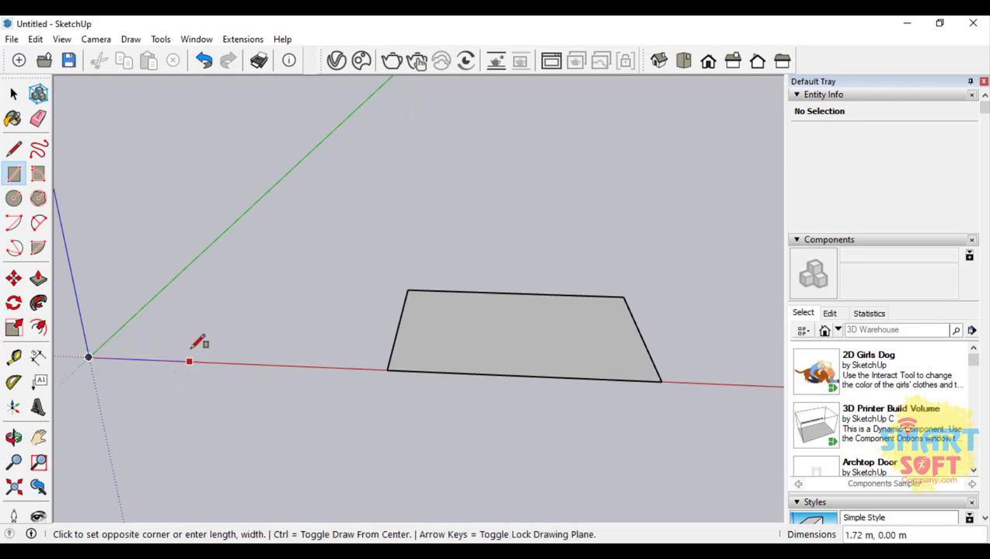
scroll(194, 354, "down", 2)
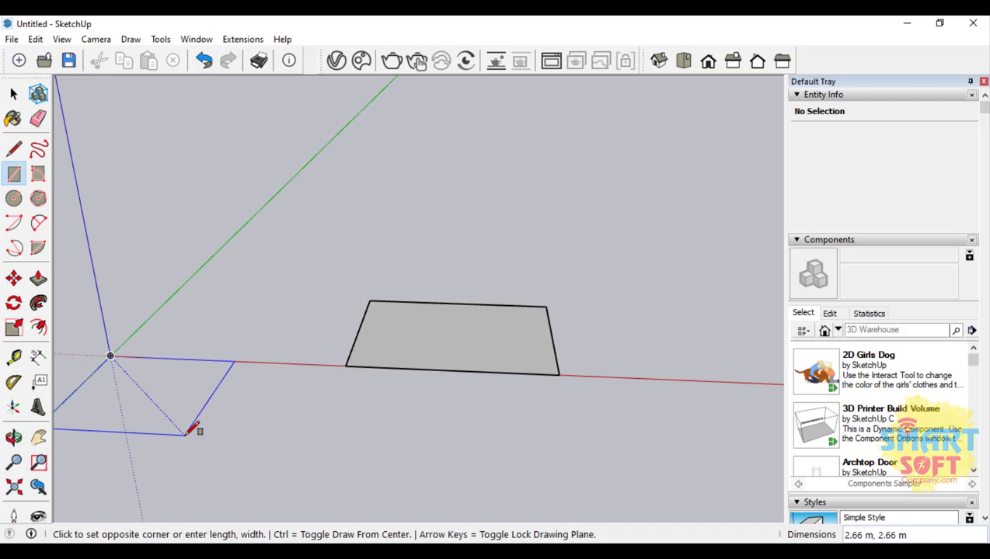
left_click(185, 434)
left_click(339, 413)
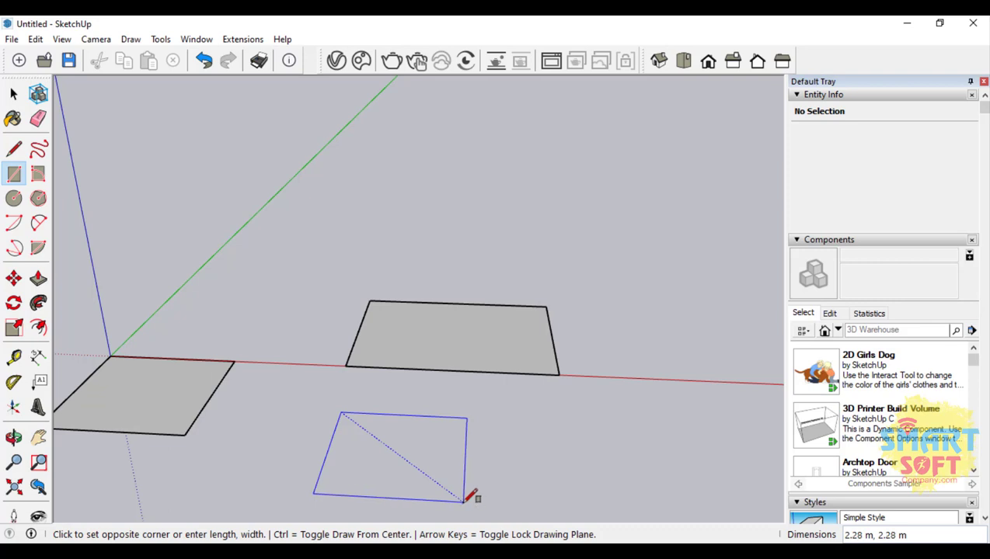
left_click(459, 496)
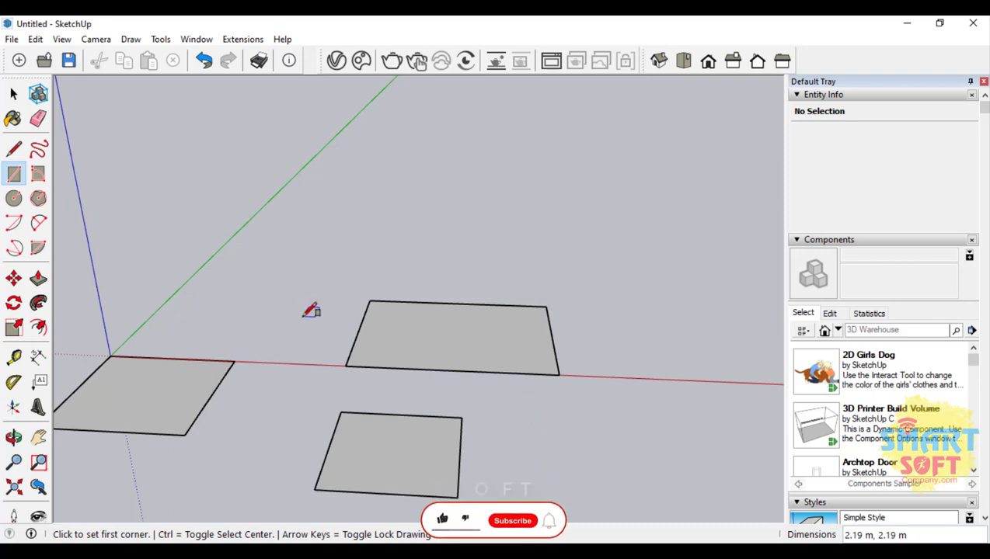
Try a rectangle locked to the ground plane beside the squares, cancel it, and delete everything in the model
left_click(580, 426)
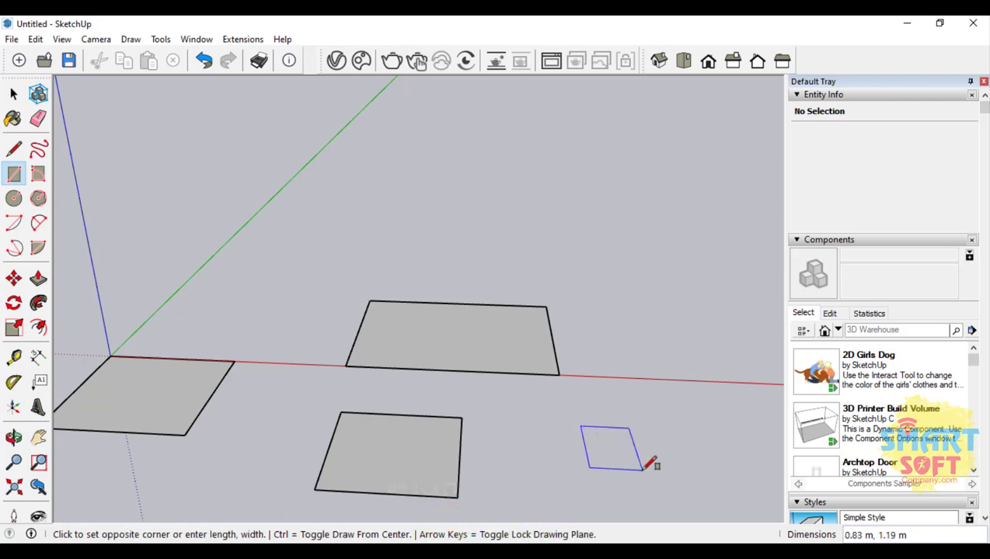
key("Up")
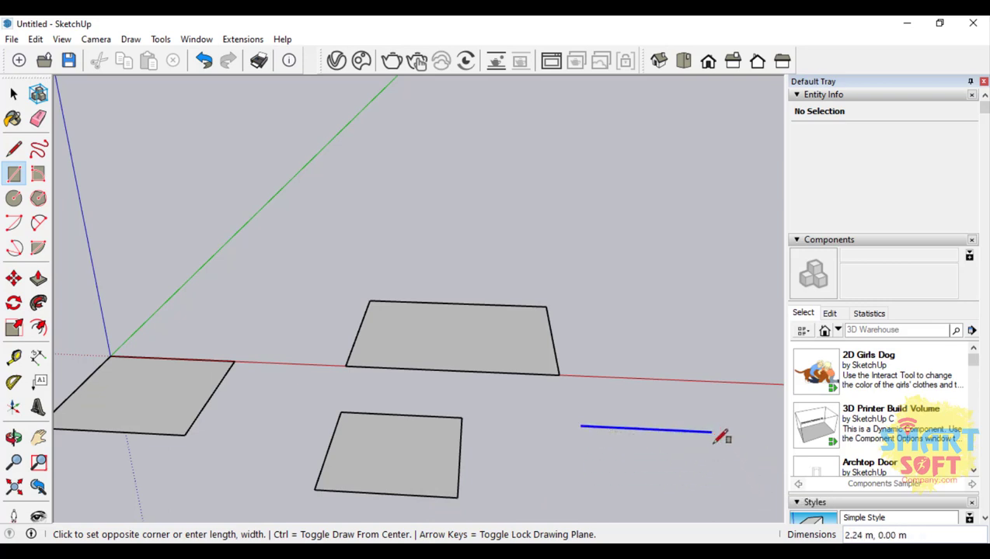
key("ctrl+a")
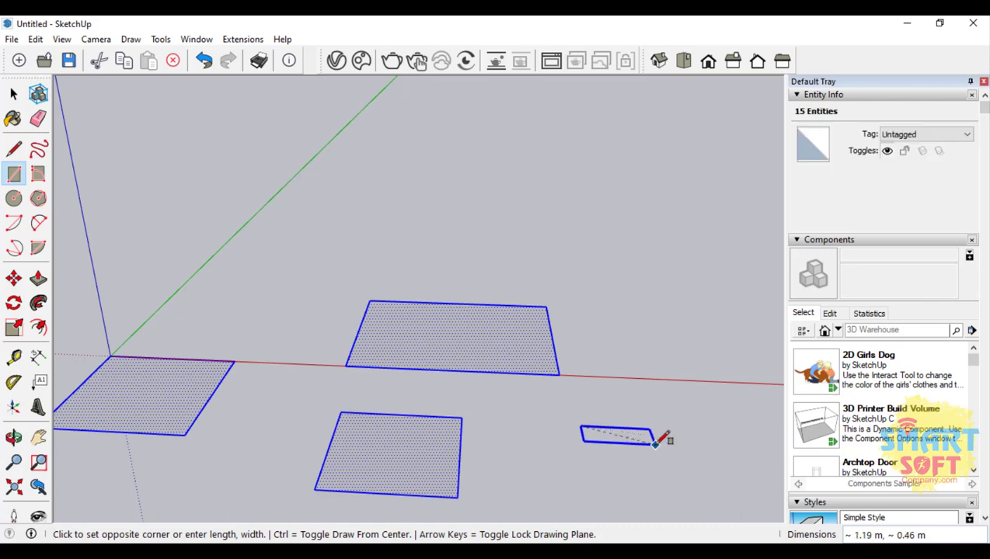
key("Escape")
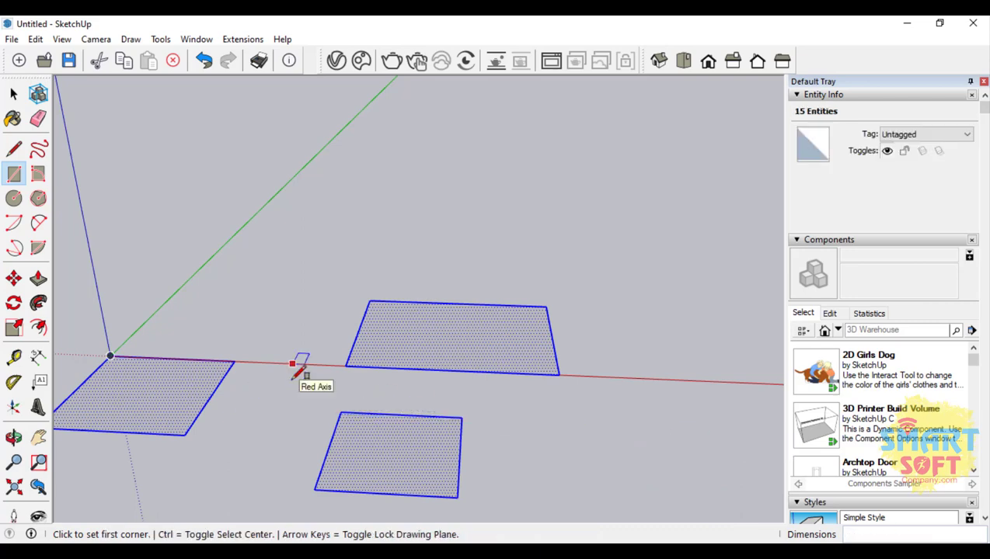
key("Delete")
Draw a rectangle about 1.80 by 2.08 m between the green and red axes, locked to the ground plane
middle_click_drag(302, 362, 626, 336, "shift")
middle_click_drag(324, 320, 522, 320, "shift")
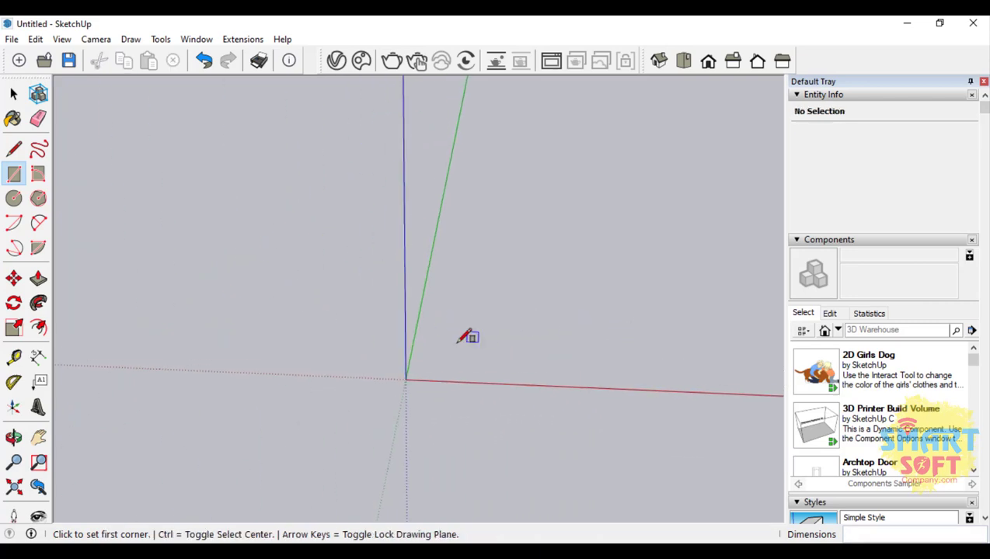
scroll(466, 341, "up", 2)
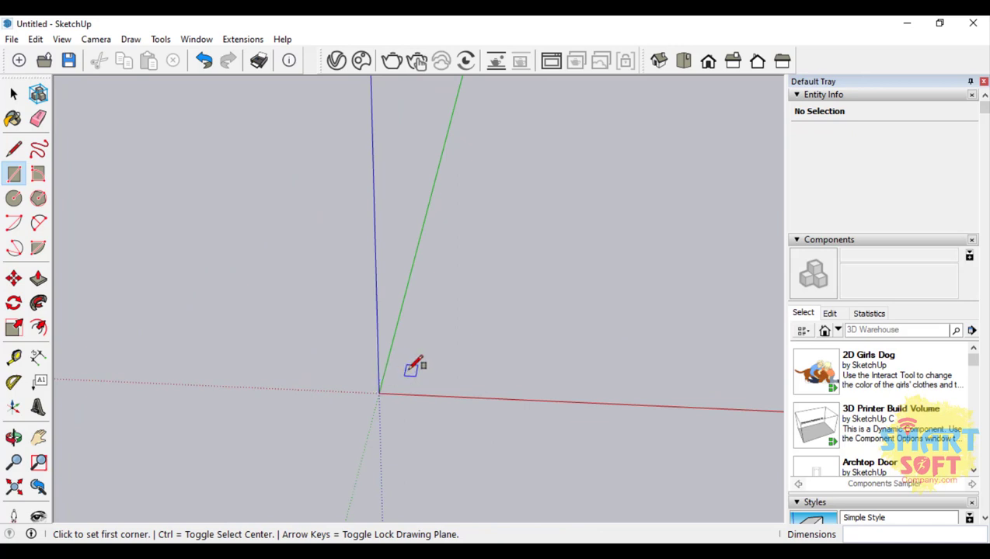
left_click(459, 308)
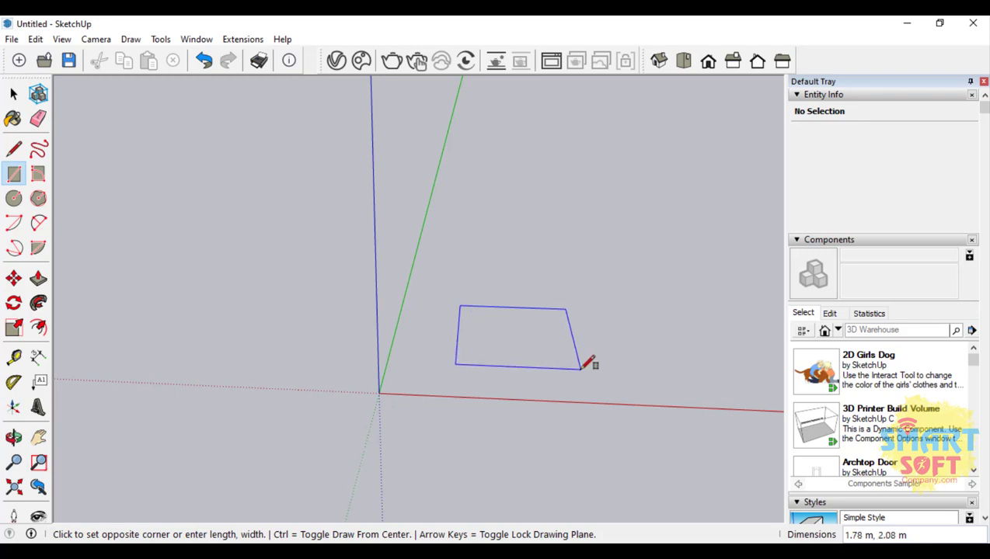
key("Down")
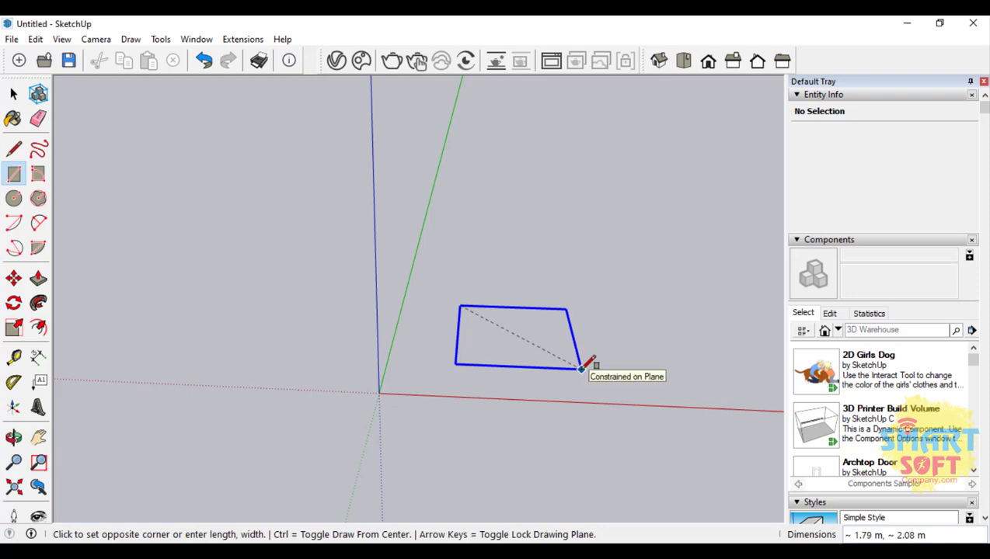
left_click(581, 368)
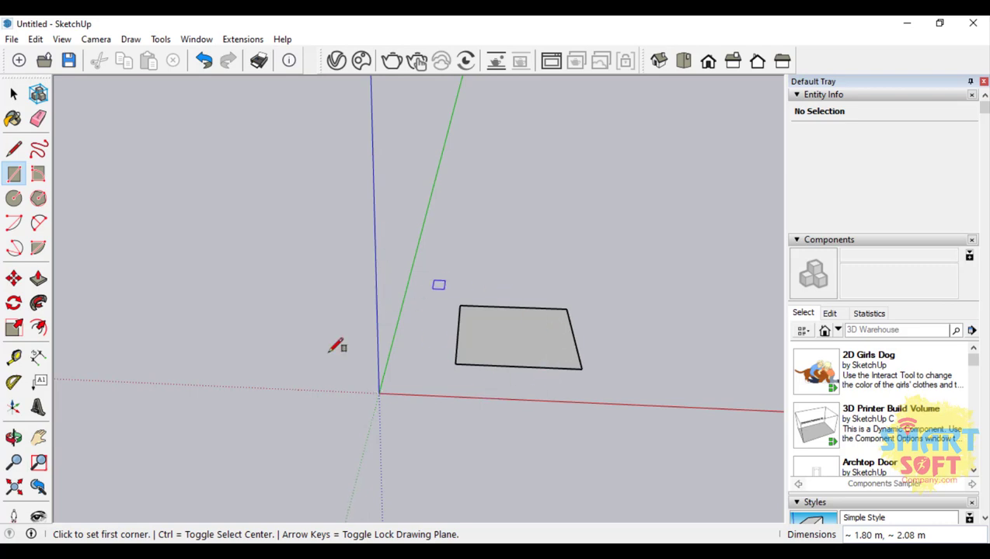
Draw an upright rectangle about 4.54 by 2.06 m behind the ground rectangle, locked to the plane perpendicular to the green axis
left_click(13, 437)
left_click_drag(397, 453, 373, 204)
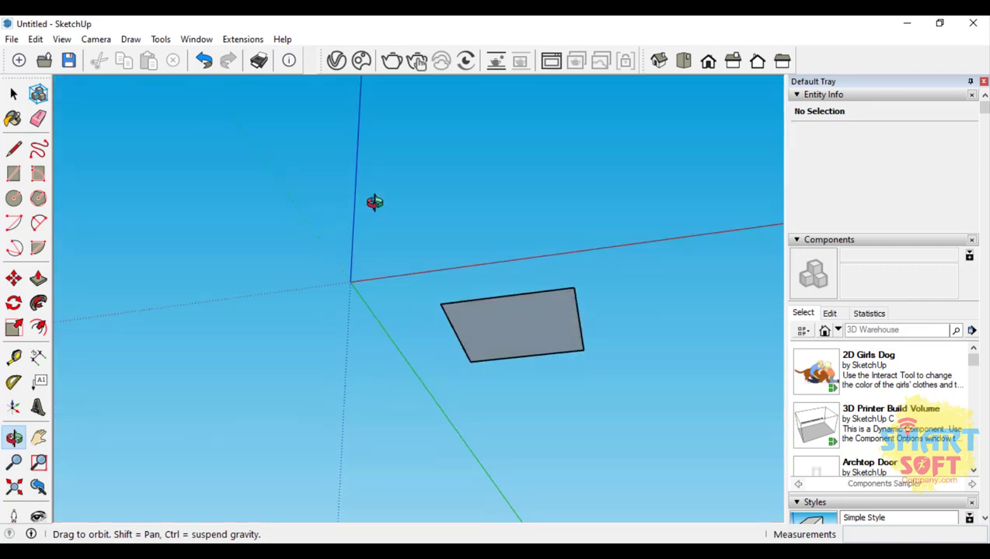
left_click_drag(342, 148, 324, 261)
left_click_drag(485, 232, 489, 284)
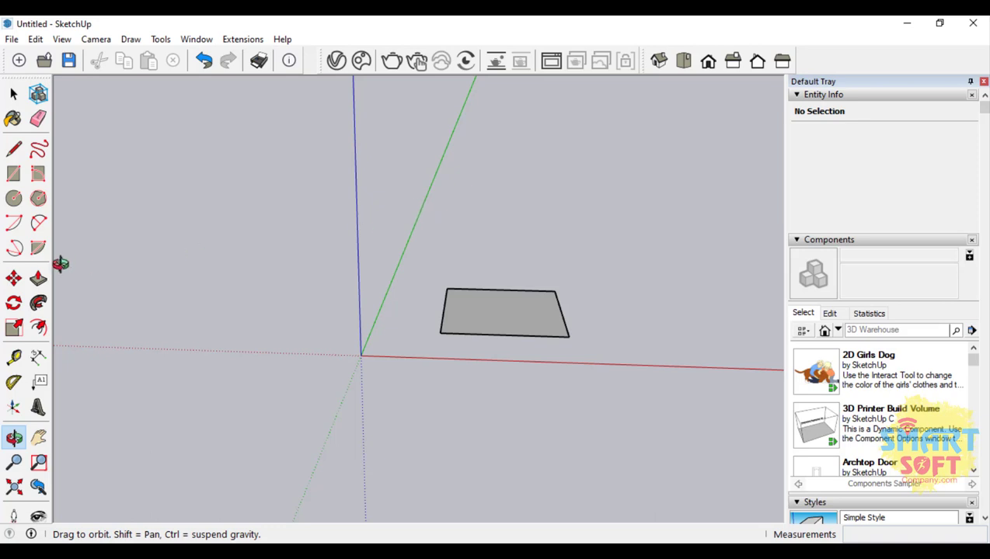
left_click(14, 173)
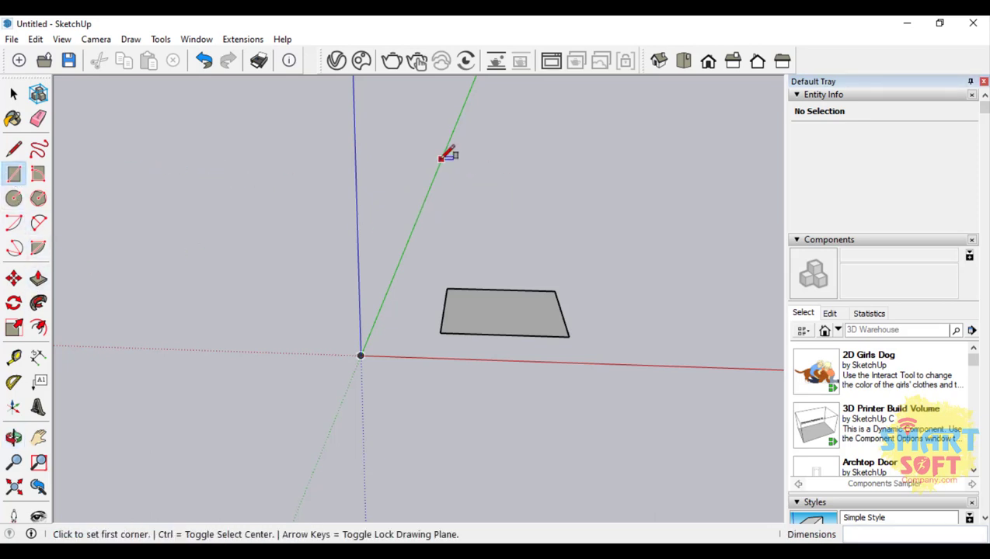
left_click(505, 190)
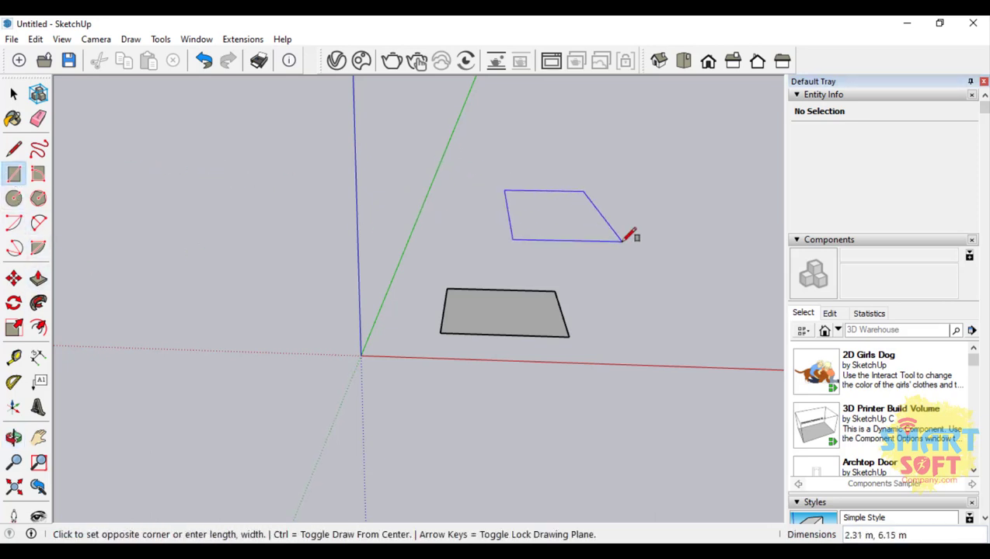
key("Right")
key("Left")
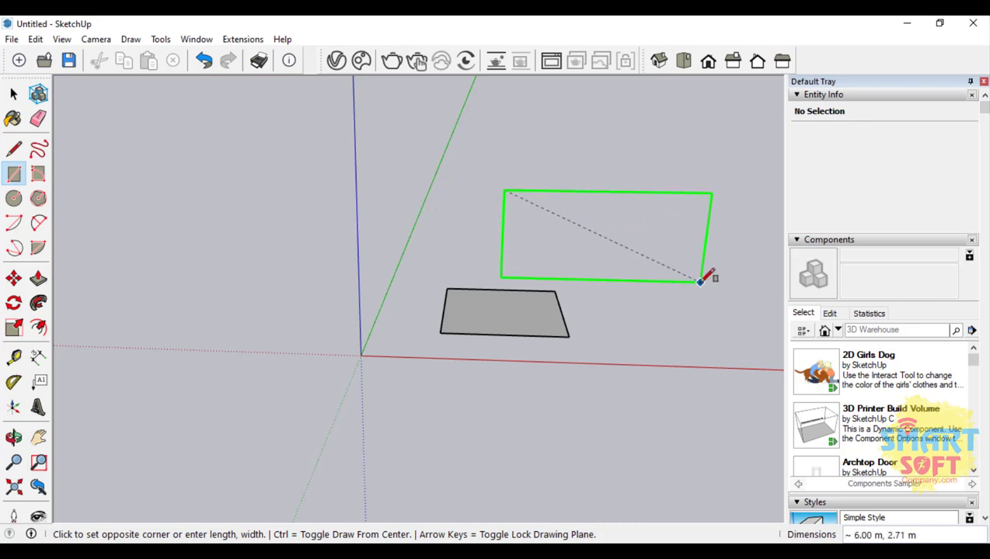
left_click(655, 261)
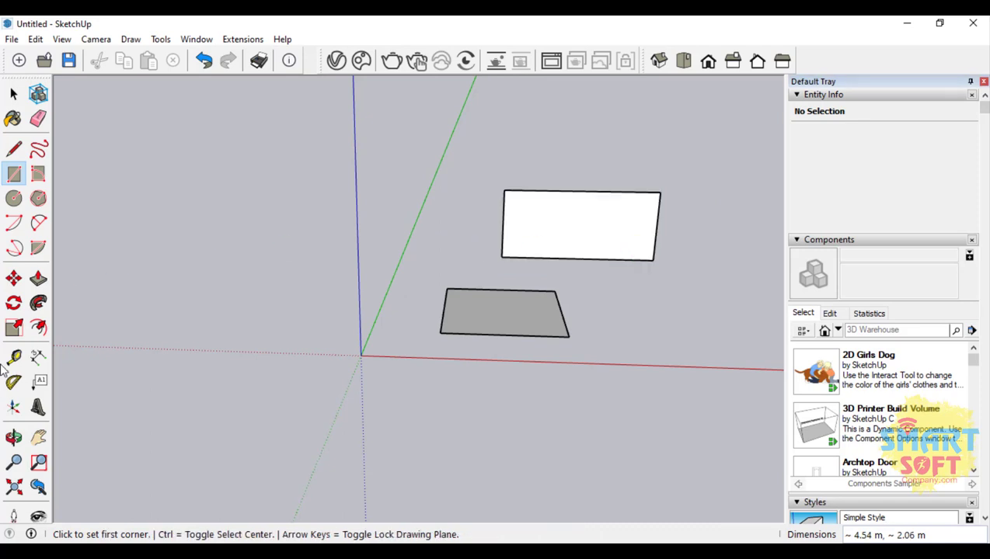
left_click(13, 438)
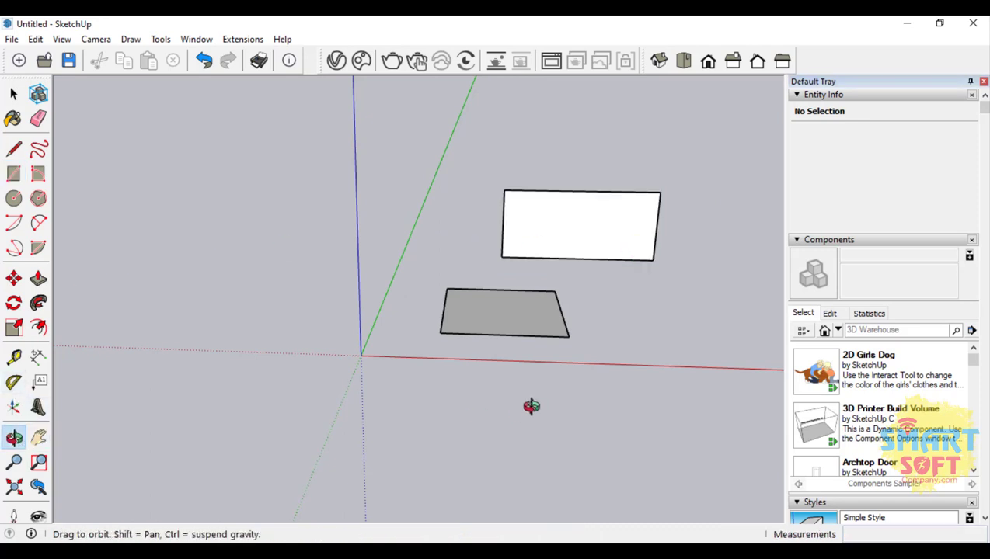
left_click_drag(530, 406, 588, 218)
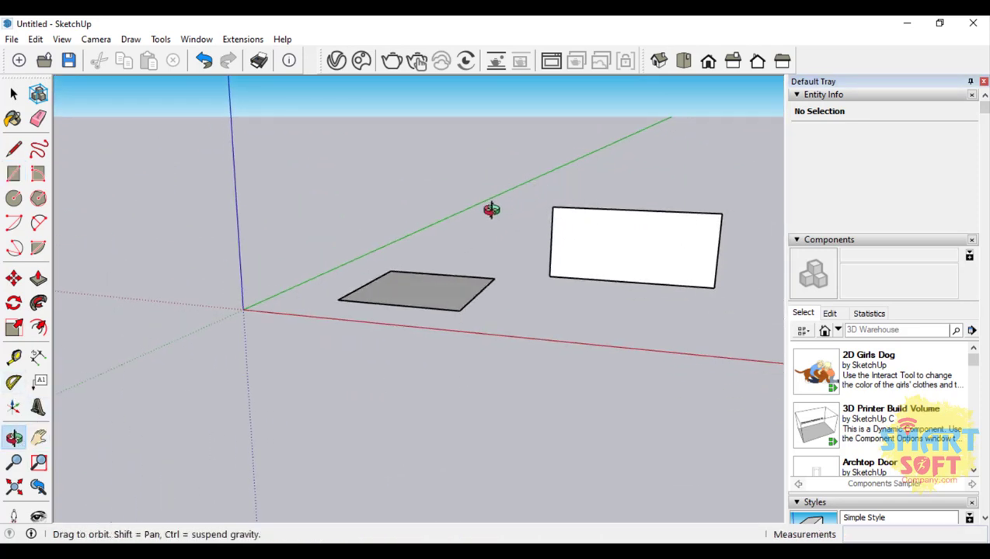
Draw an upright rectangle about 6.25 by 1.25 m across the red axis, locked to the plane perpendicular to that axis
mouse_move(491, 210)
left_mouse_down()
mouse_move(449, 209)
mouse_move(590, 192)
mouse_move(490, 190)
left_mouse_up()
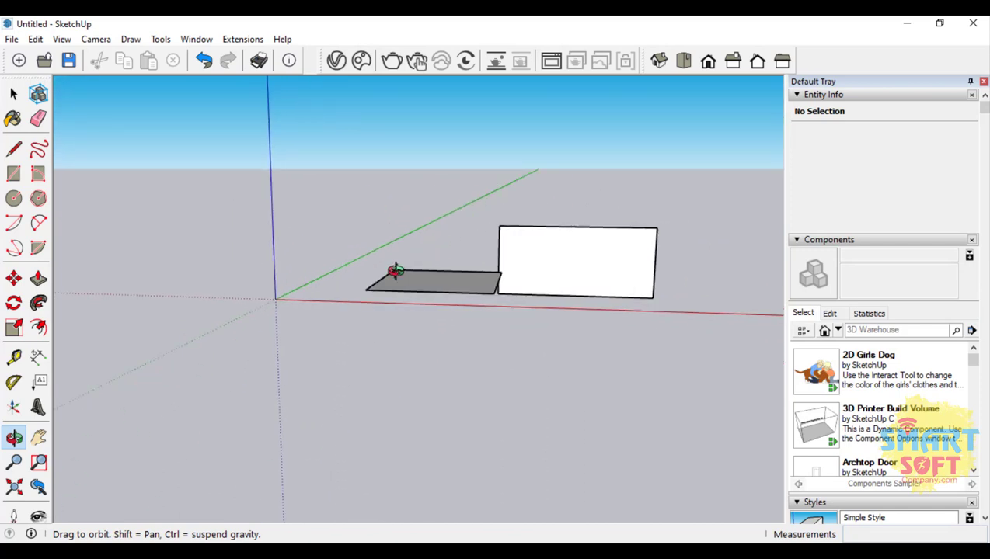
left_click_drag(422, 300, 405, 344)
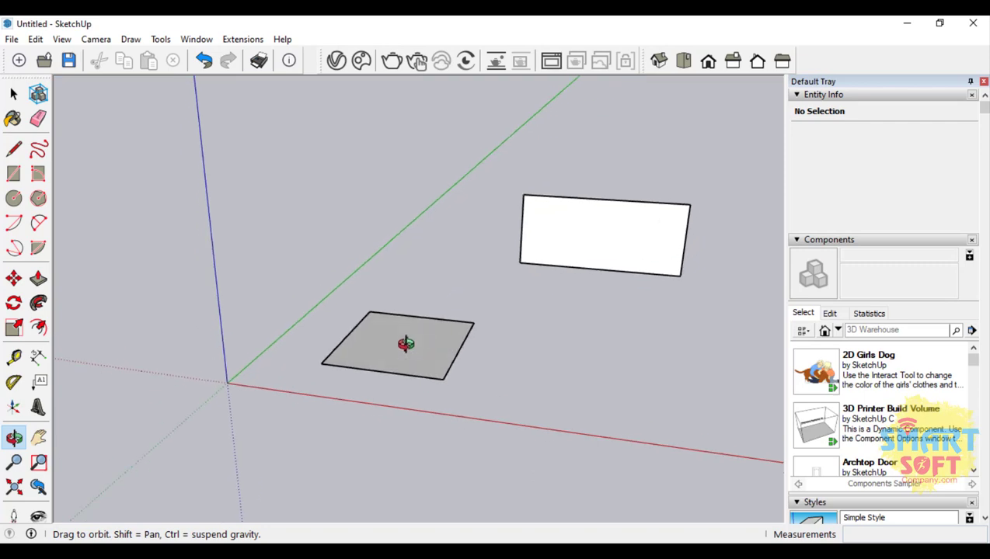
left_click_drag(288, 331, 619, 260)
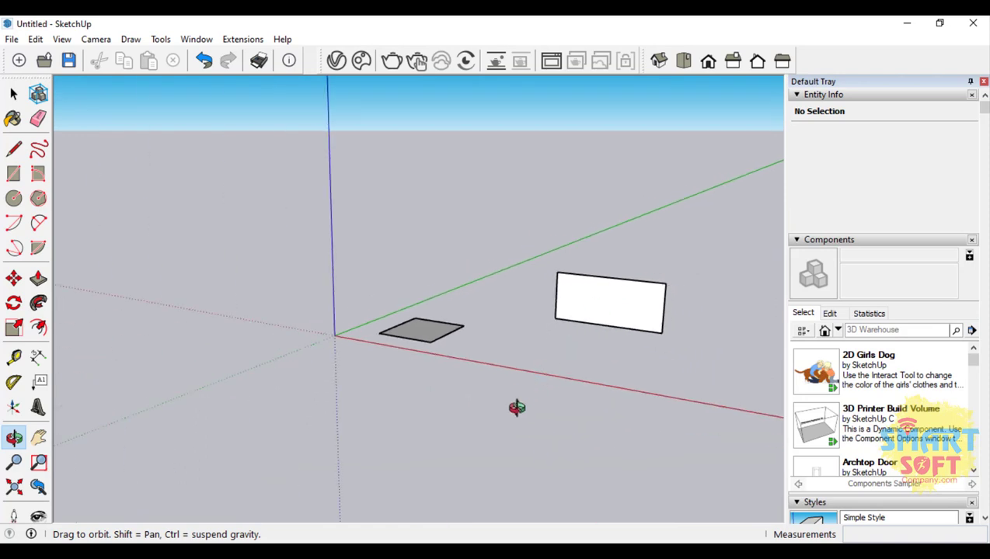
left_click_drag(516, 408, 436, 416)
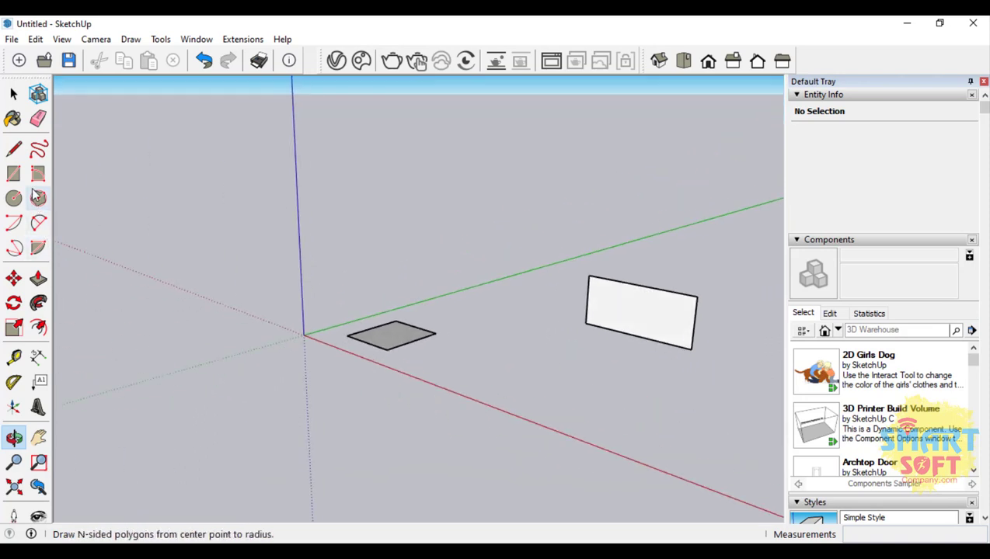
left_click(14, 173)
left_click(468, 375)
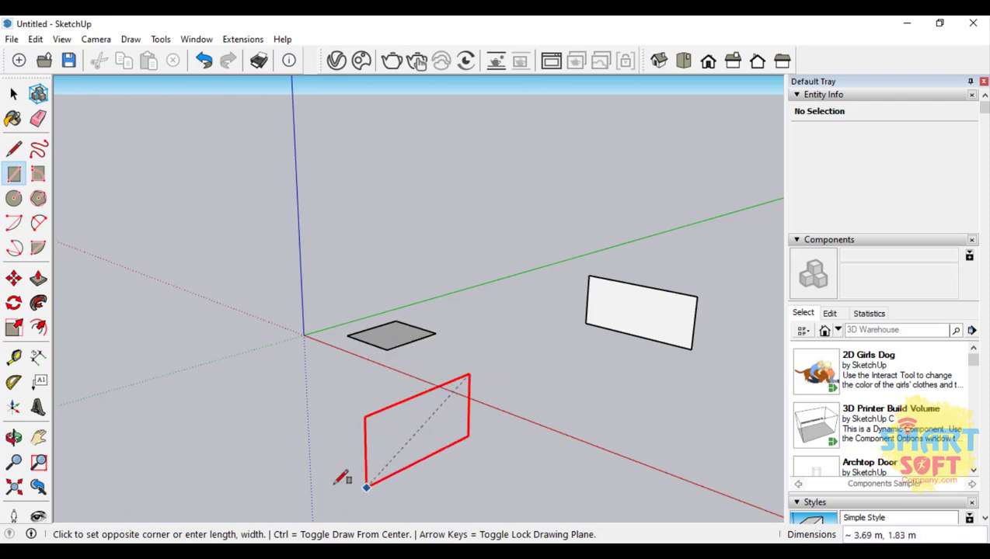
left_click(266, 397)
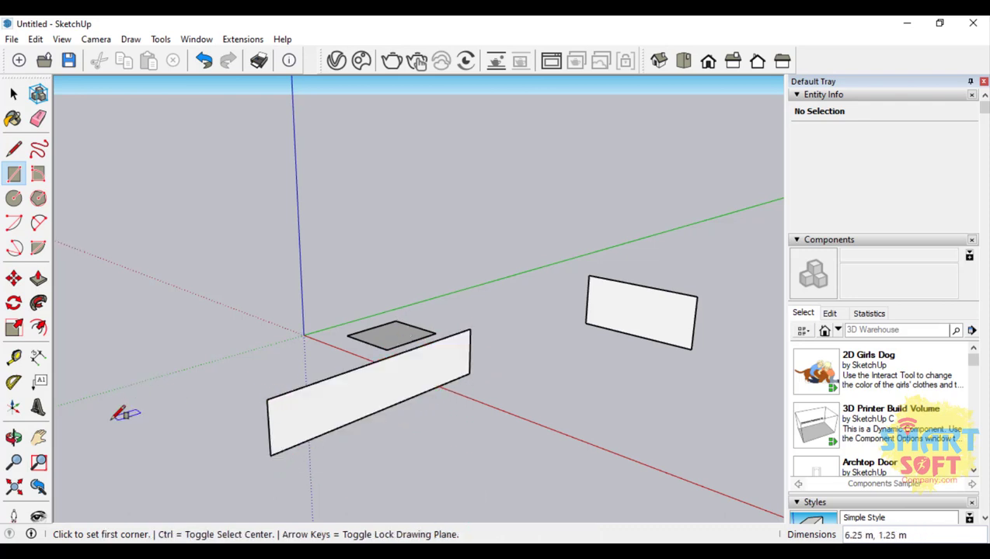
Examine from several angles how the three rectangles are oriented relative to the red, green and blue axes
left_click(14, 438)
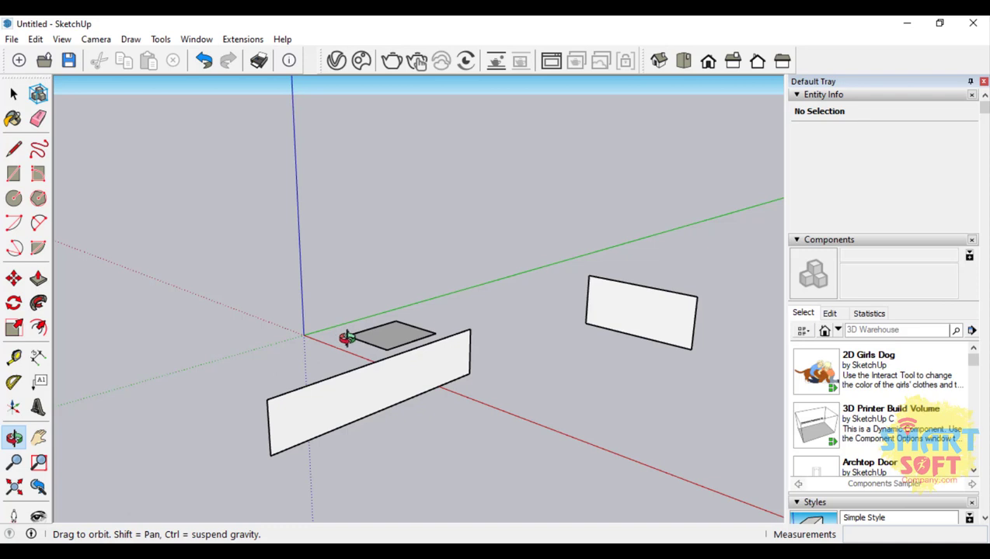
scroll(332, 326, "up", 3)
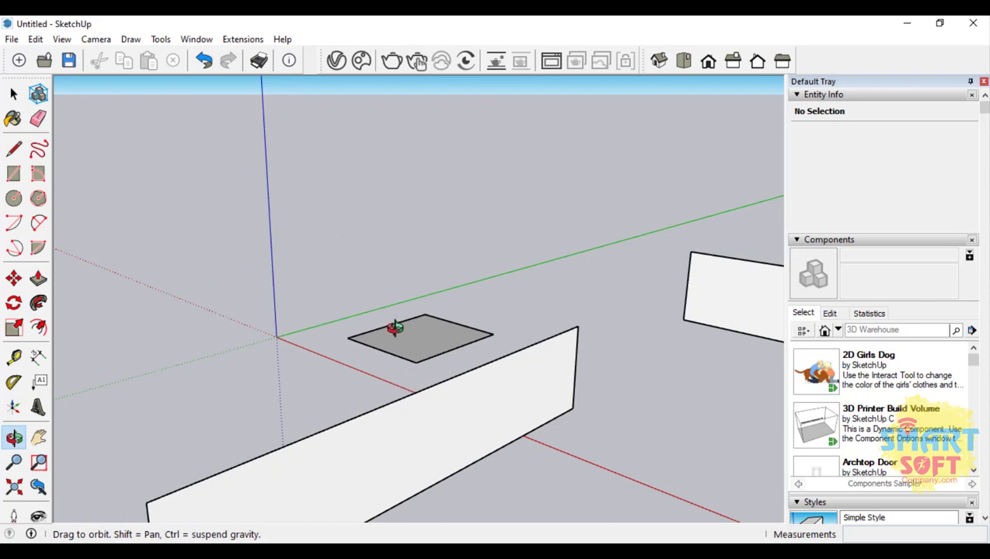
scroll(395, 328, "down", 3)
left_click_drag(220, 348, 396, 358)
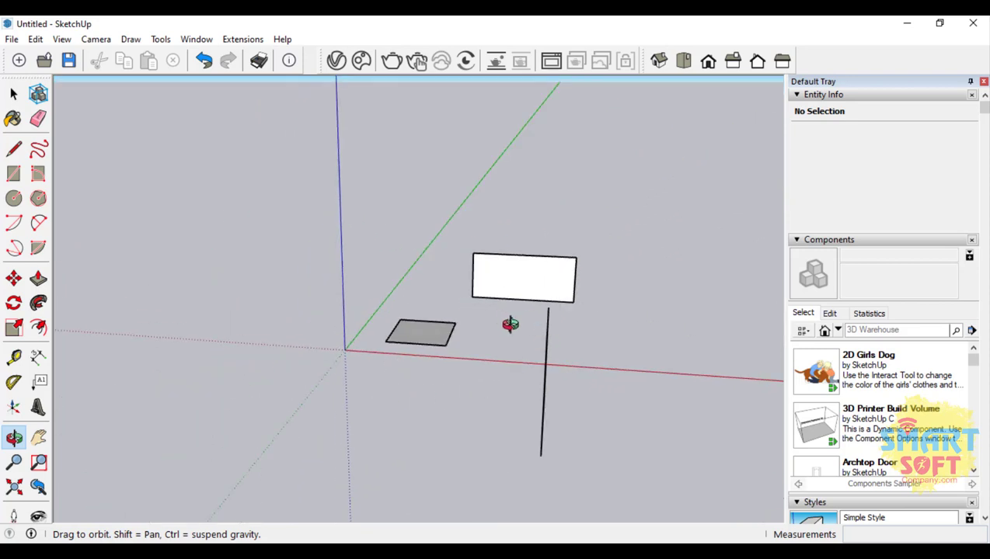
left_click_drag(509, 324, 478, 300)
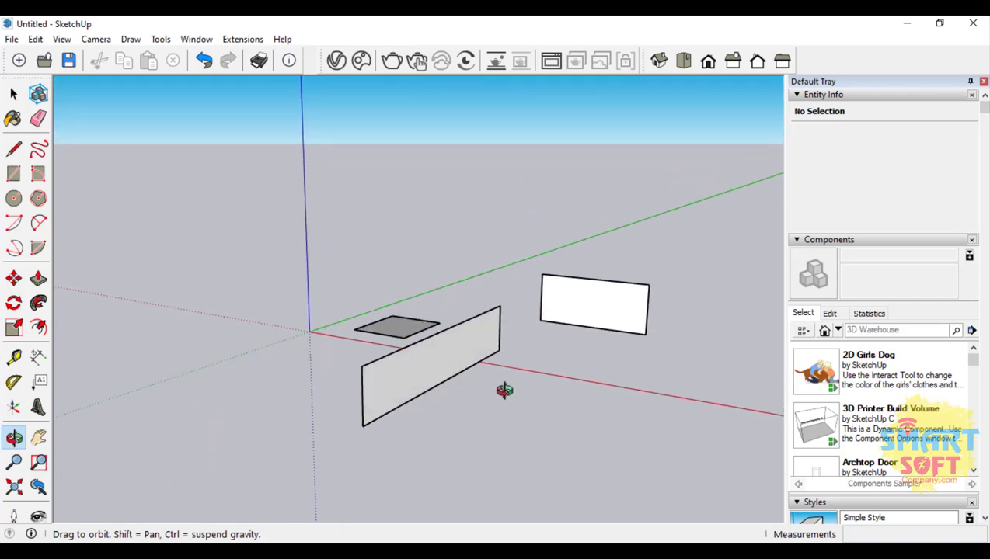
left_click_drag(485, 409, 395, 382)
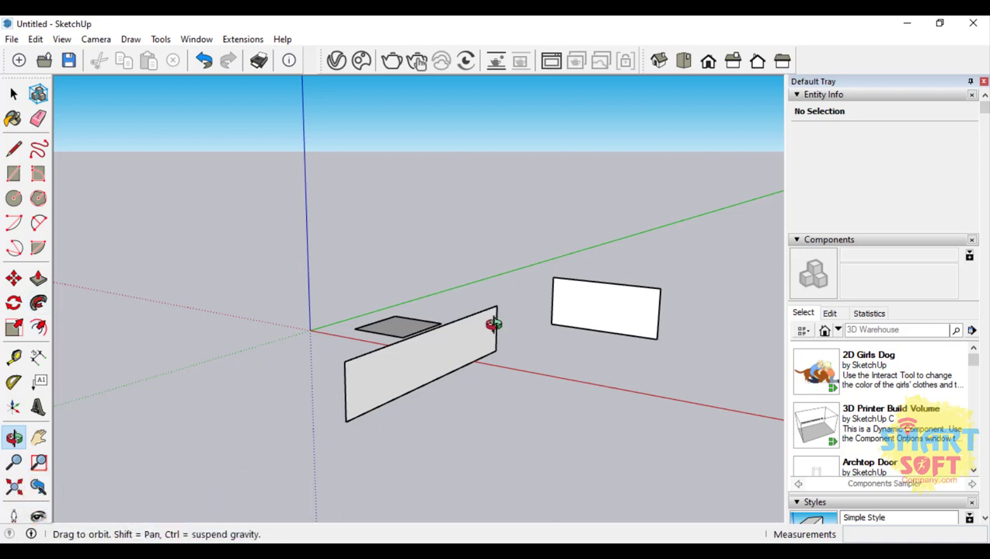
scroll(177, 242, "down", 3)
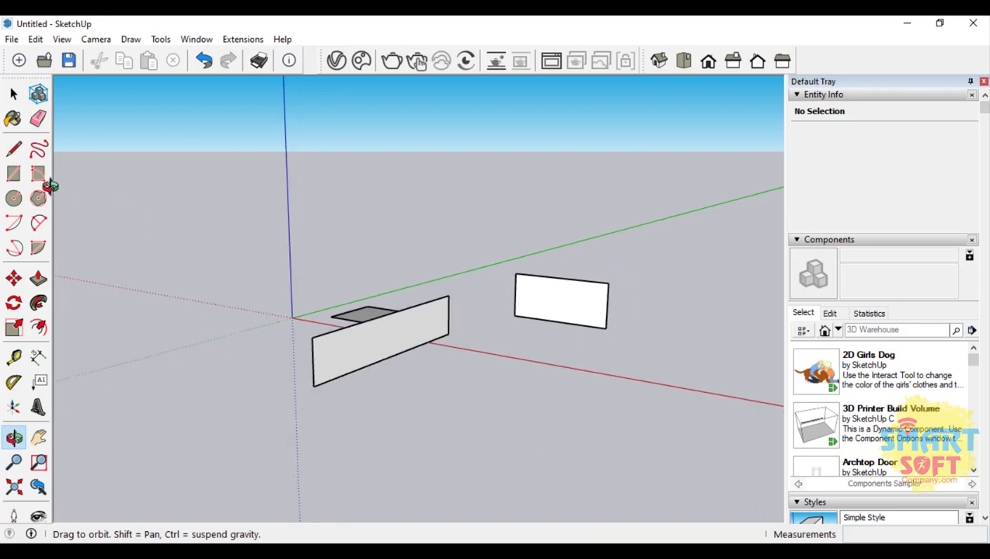
Draw a flat rectangle about 1.66 by 1.56 m centred on the origin in the top view, using the draw-from-centre option
left_click(14, 174)
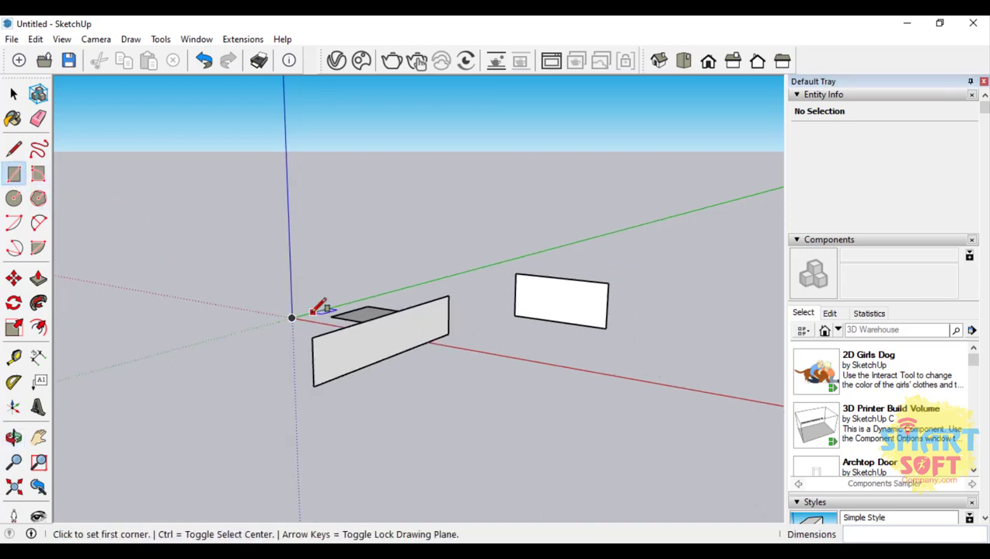
scroll(276, 305, "up", 2)
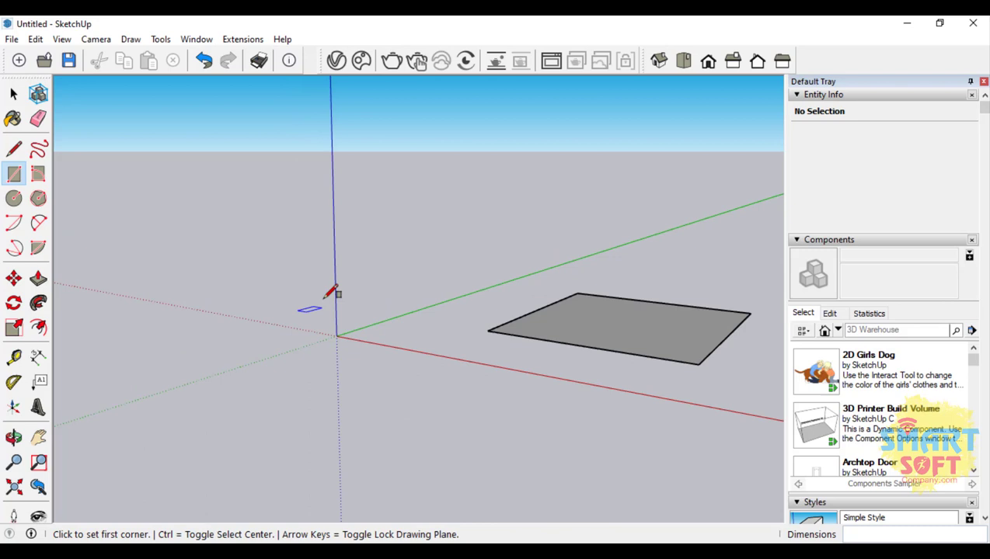
scroll(331, 291, "up", 1)
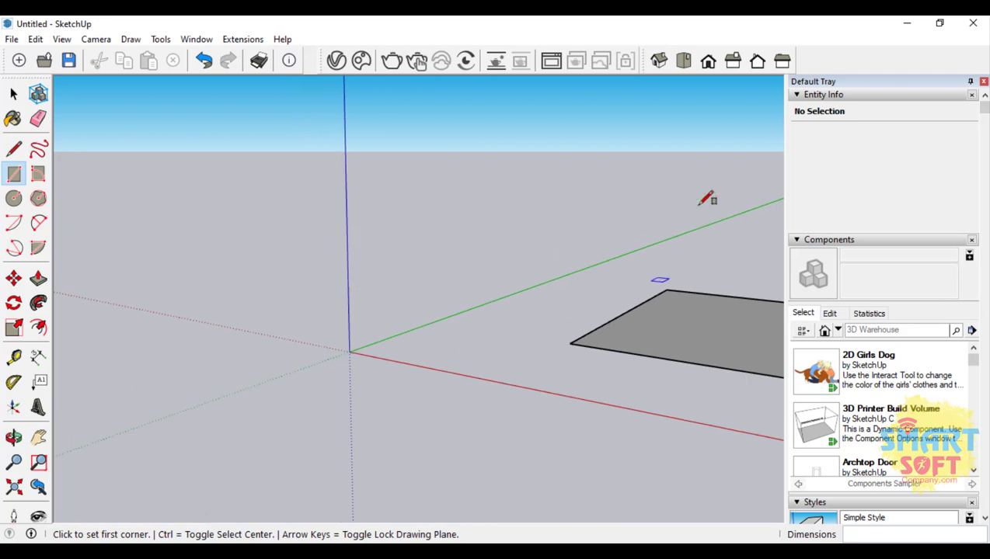
left_click(682, 62)
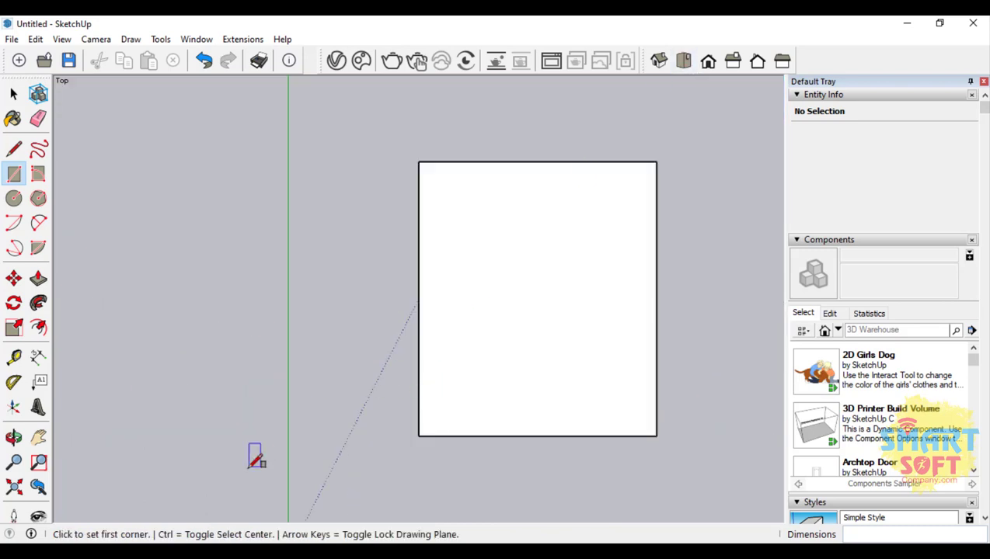
scroll(417, 375, "down", 3)
scroll(398, 457, "up", 3)
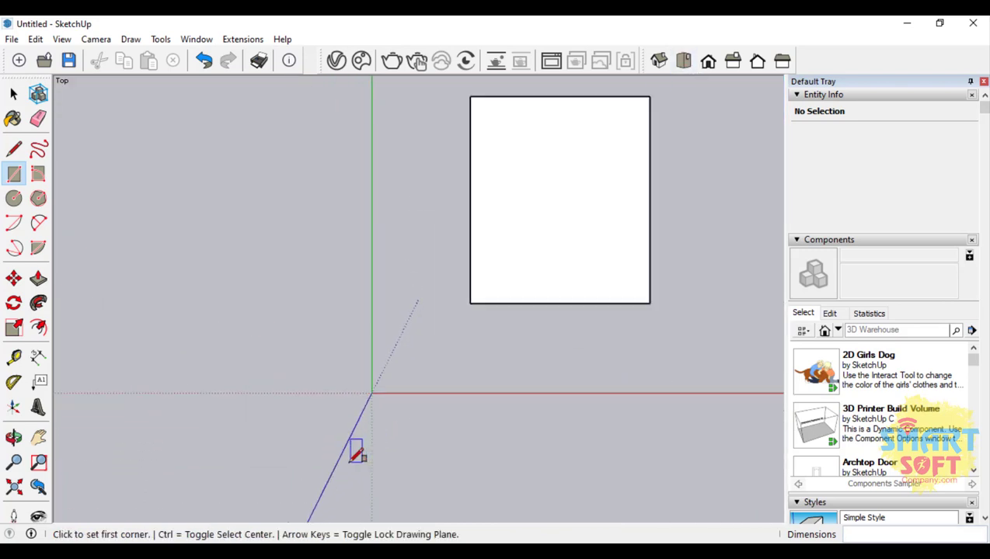
scroll(356, 451, "up", 2)
left_click(380, 365)
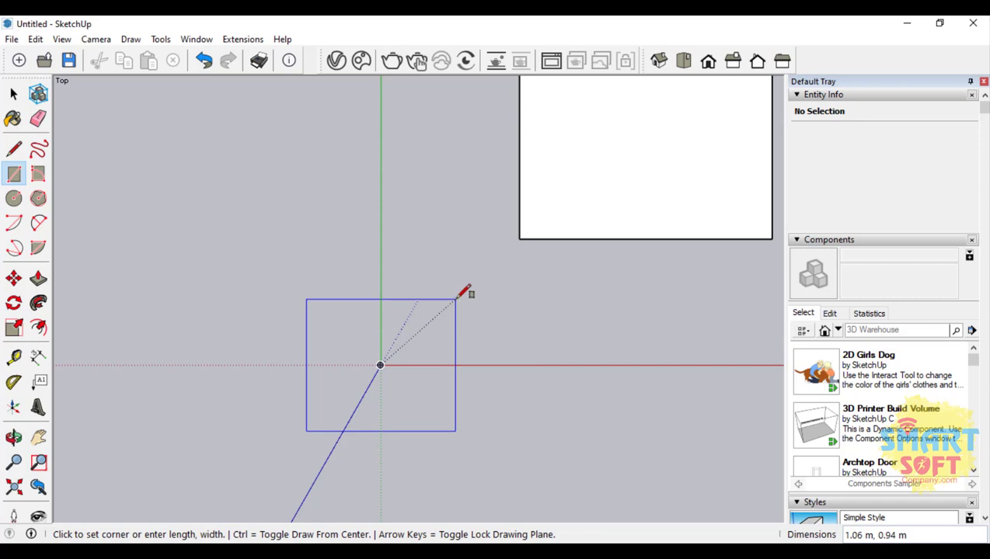
left_click(497, 257)
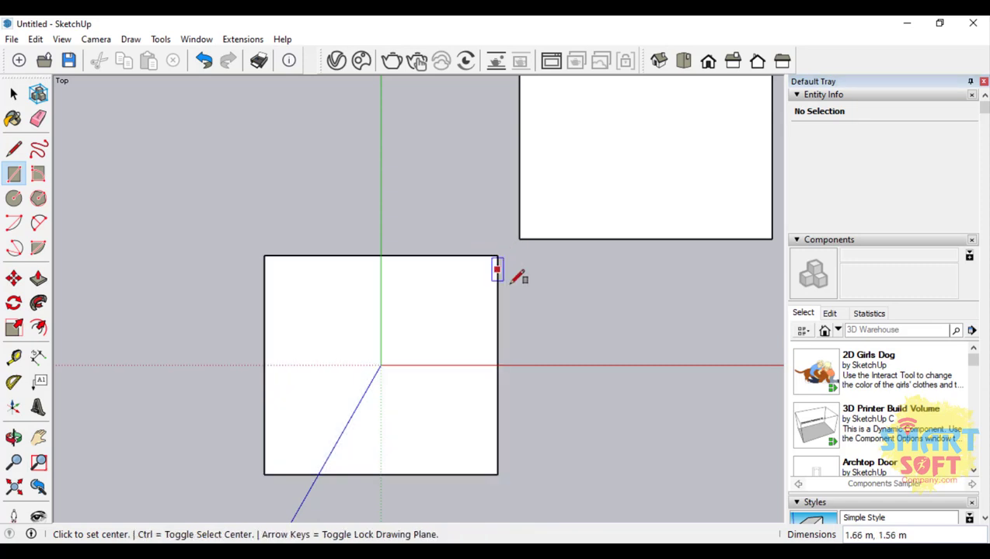
Draw a smaller rectangle about 0.64 by 0.72 m from its centre on the red axis, after toggling draw-from-centre off and on
left_click(596, 365)
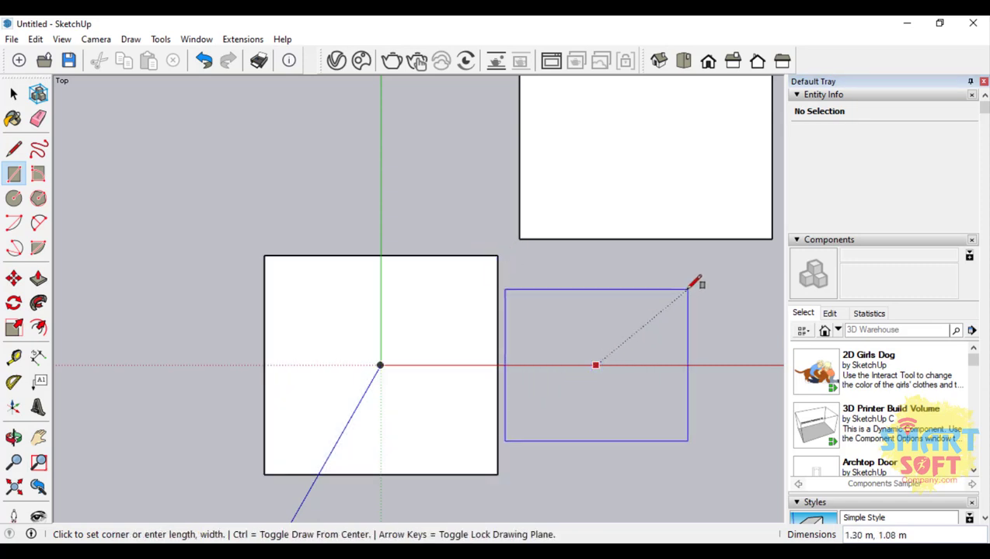
key("ctrl")
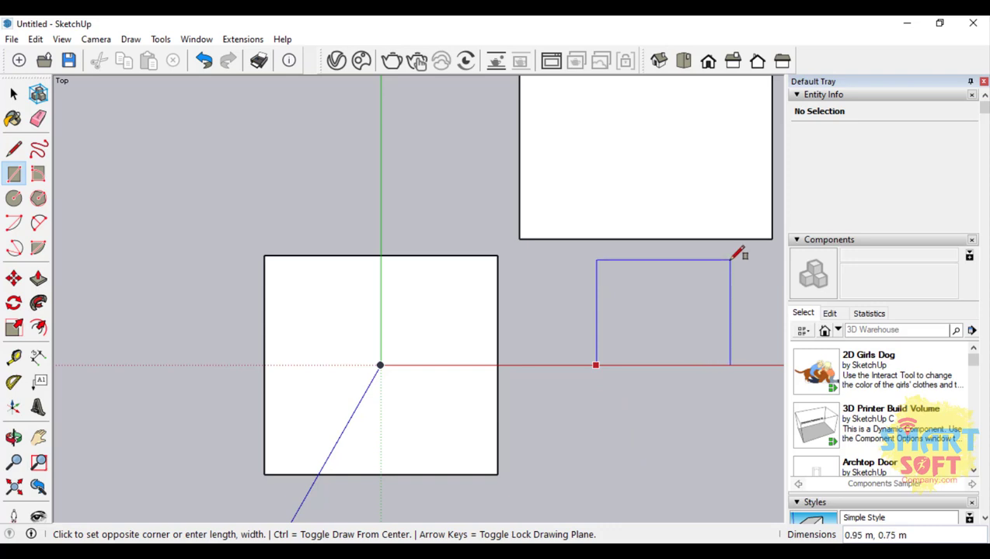
key("ctrl")
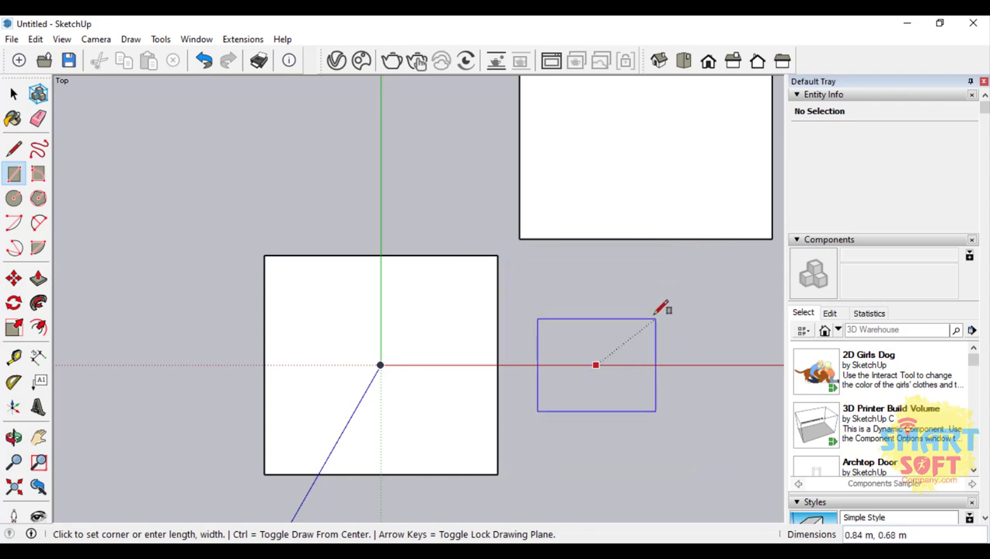
scroll(661, 301, "up", 2)
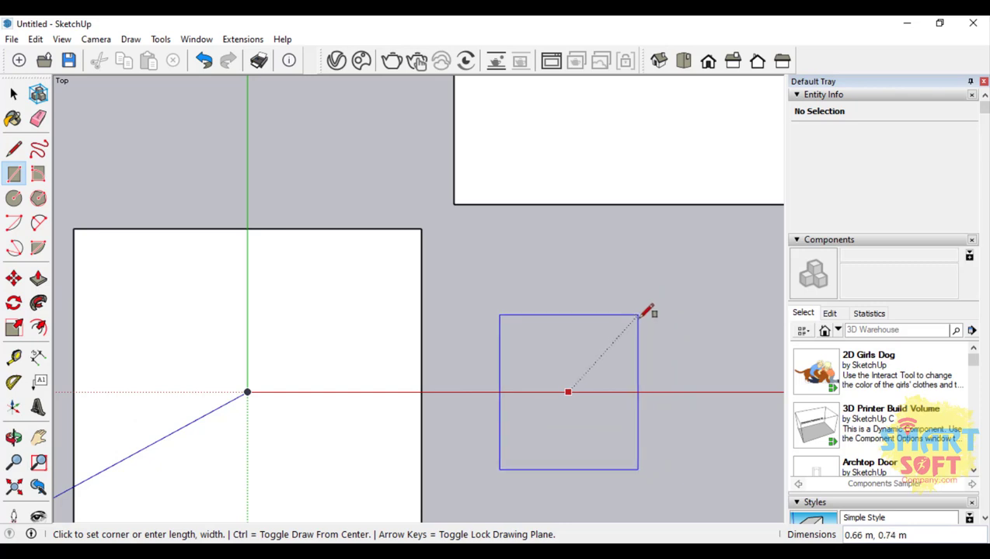
left_click(636, 316)
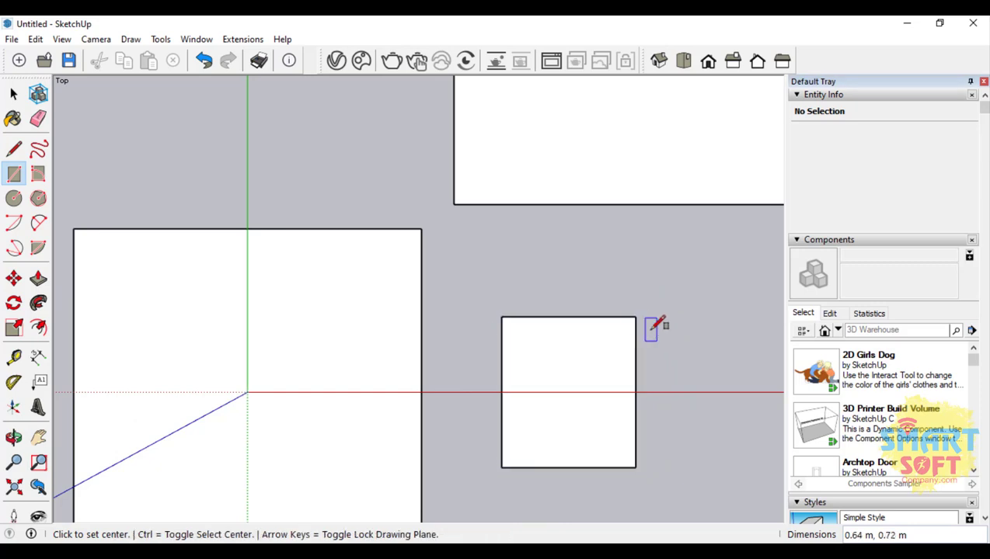
scroll(656, 327, "down", 3)
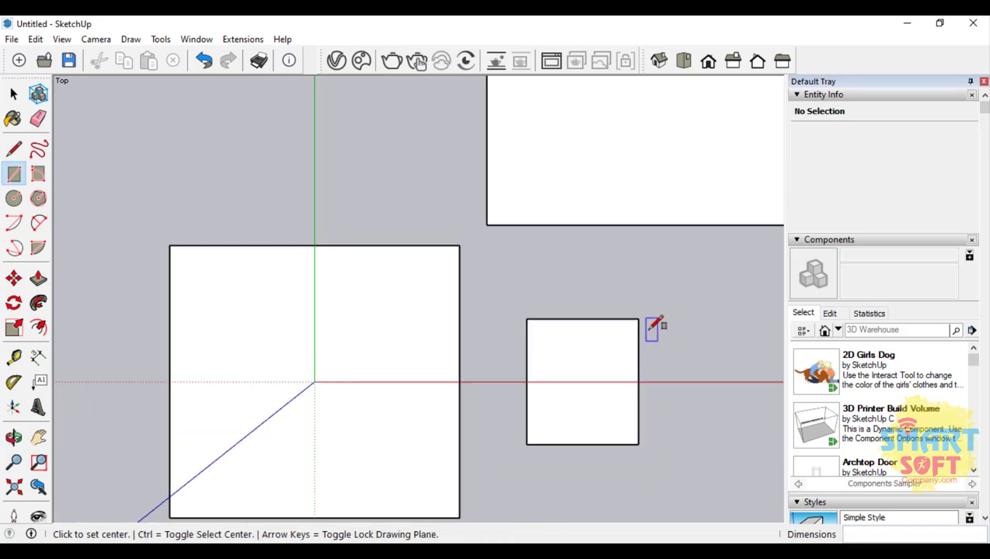
scroll(89, 376, "down", 2)
left_click(14, 440)
left_click_drag(365, 295, 251, 202)
left_click_drag(181, 122, 183, 108)
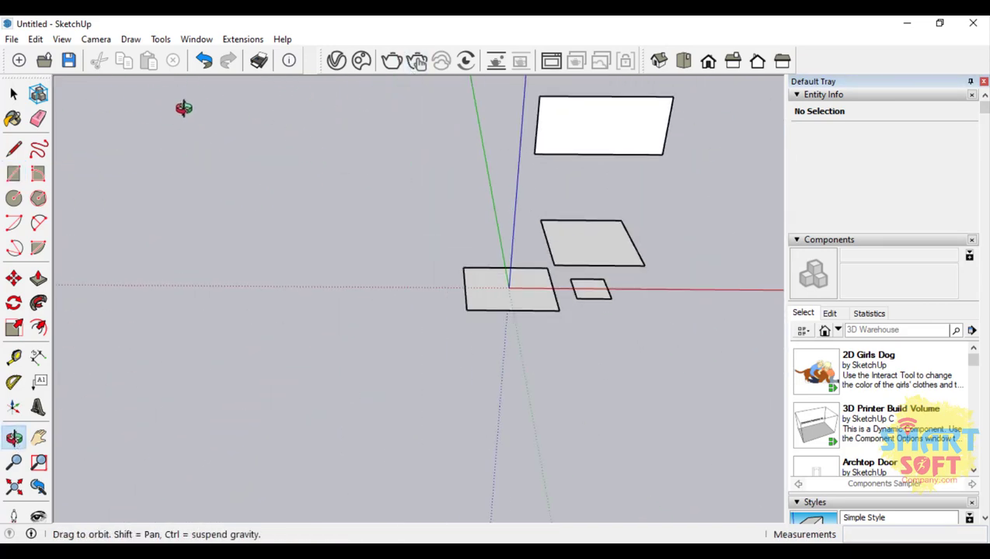
left_click(39, 173)
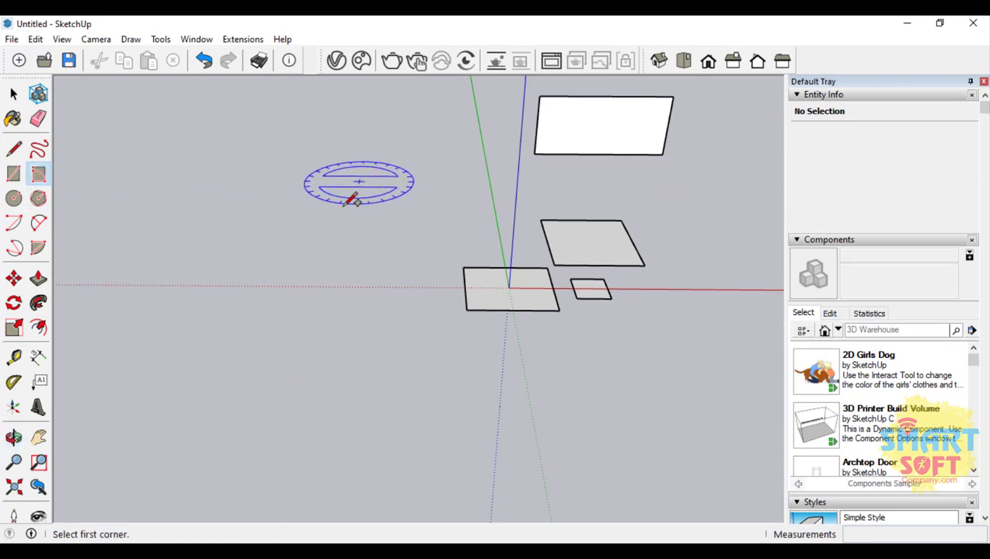
left_click(301, 284)
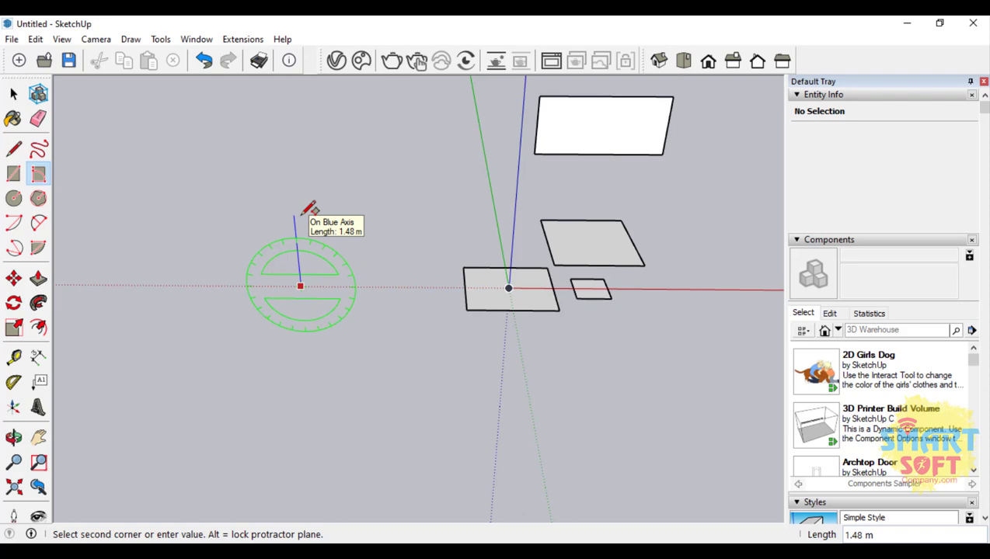
left_click(378, 289)
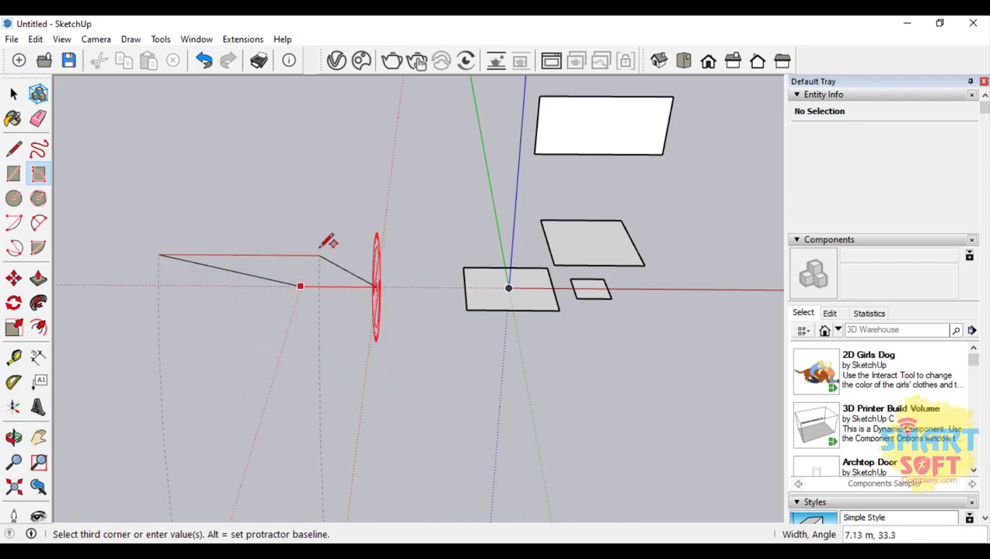
Draw a tilted Rotated Rectangle about 1.43 by 2.43 m, with its base edge on the negative red axis behind the origin rectangle
left_click(13, 437)
left_click_drag(403, 381, 382, 324)
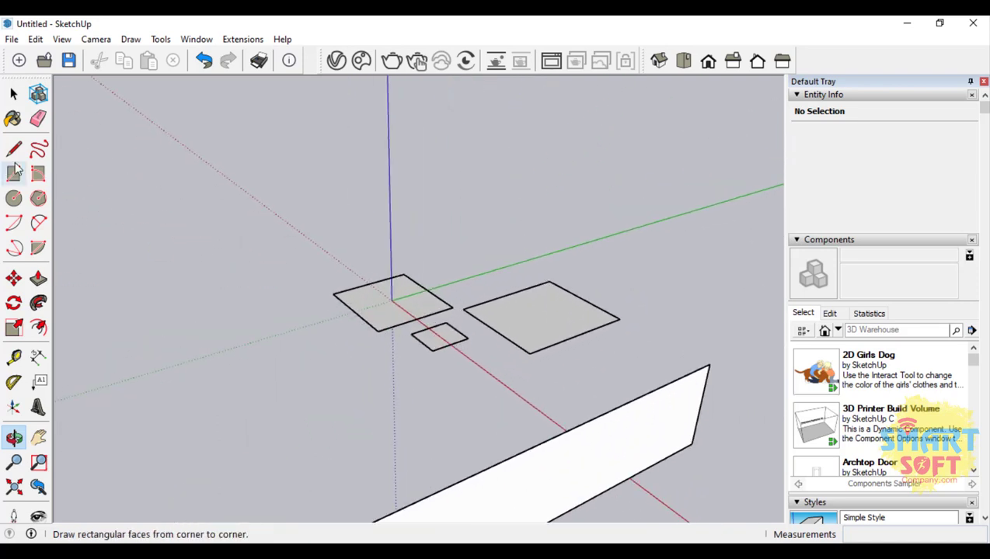
scroll(51, 176, "up", 1)
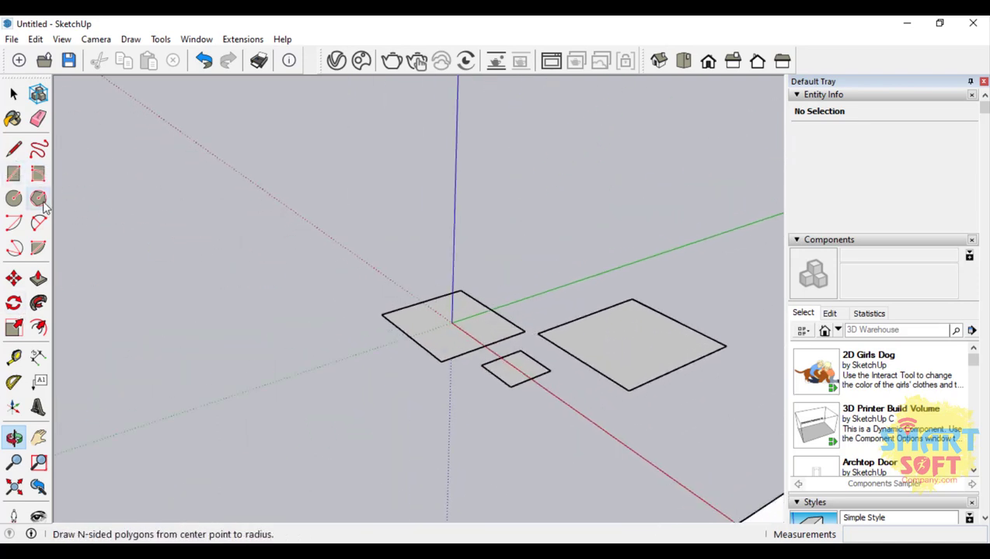
left_click(38, 174)
left_click(334, 241)
left_click(372, 266)
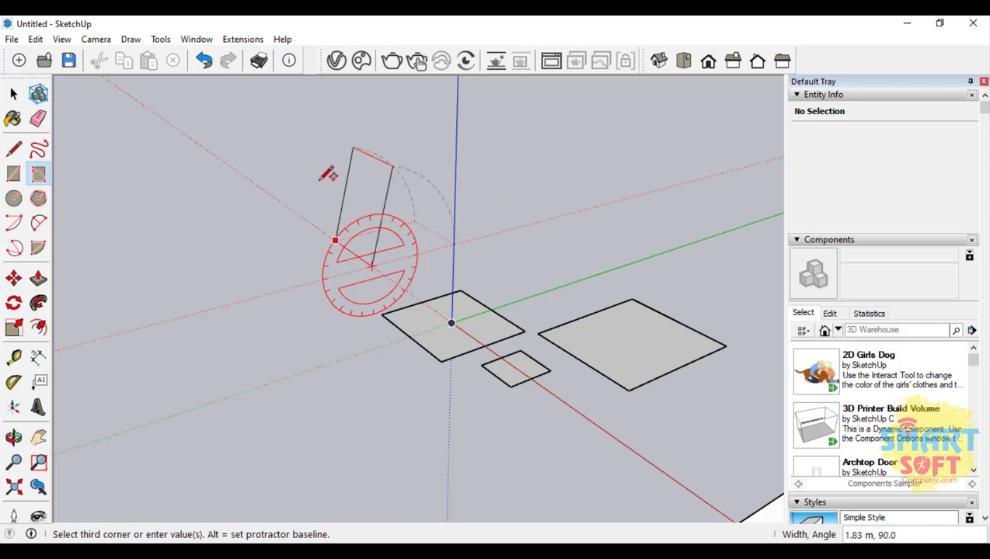
left_click(264, 220)
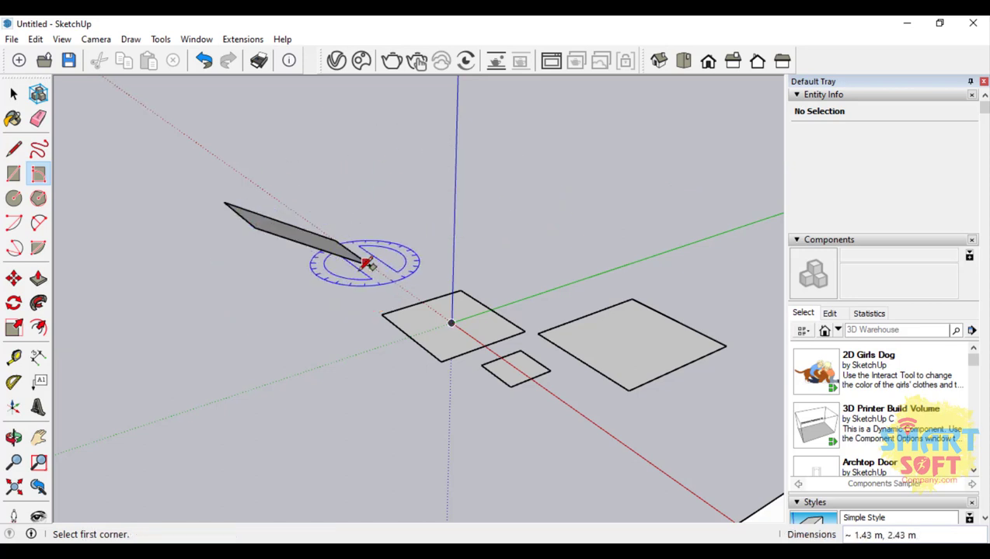
scroll(379, 303, "down", 1)
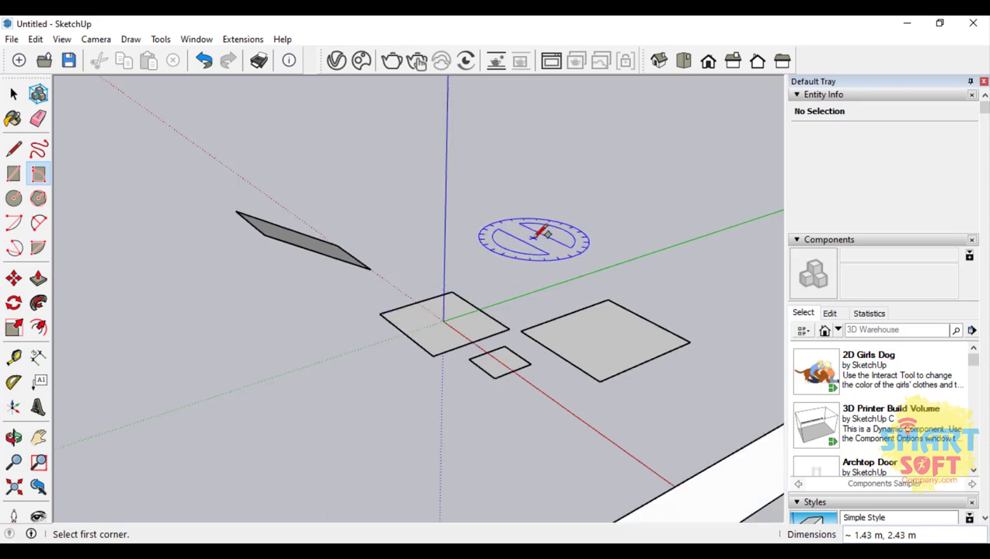
scroll(536, 233, "up", 3)
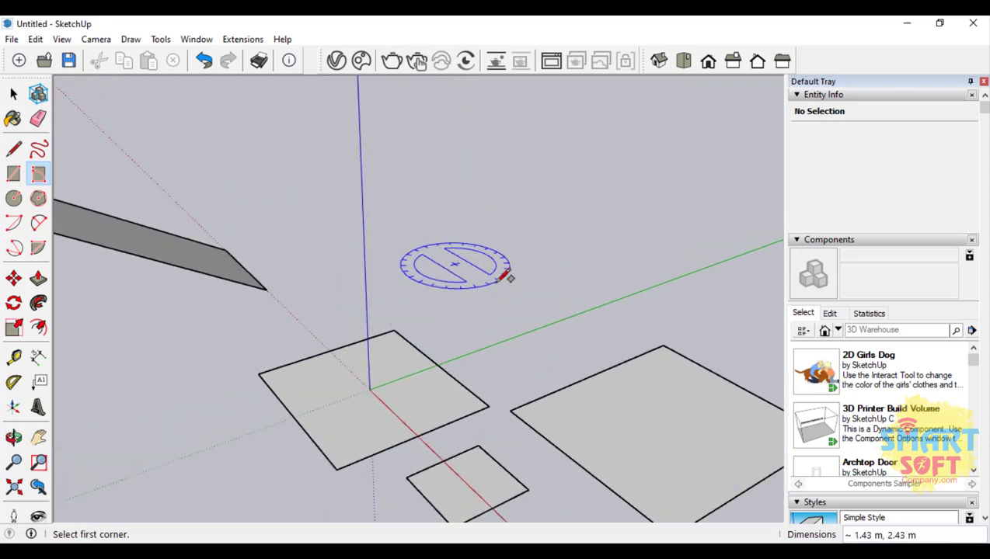
Draw a tilted Rotated Rectangle rising from the positive green axis, with its base edge parallel to the red axis
left_click(564, 317)
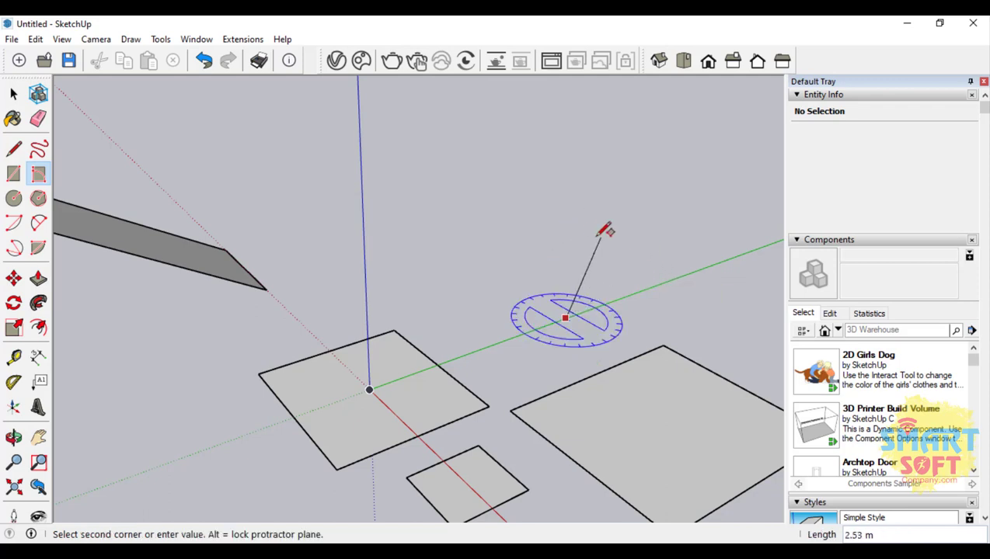
left_click(463, 261)
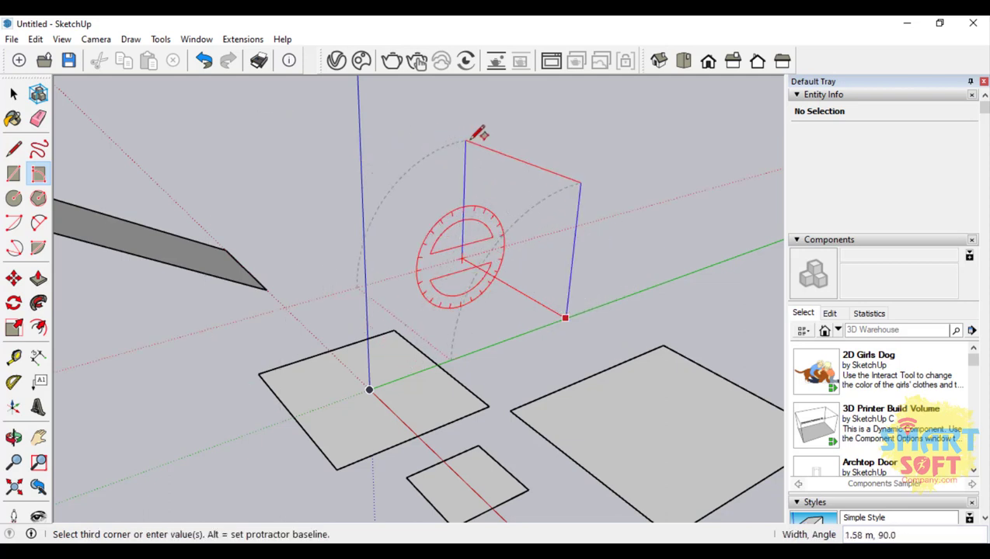
left_click(532, 137)
left_click(532, 137)
scroll(523, 258, "down", 3)
scroll(530, 251, "down", 1)
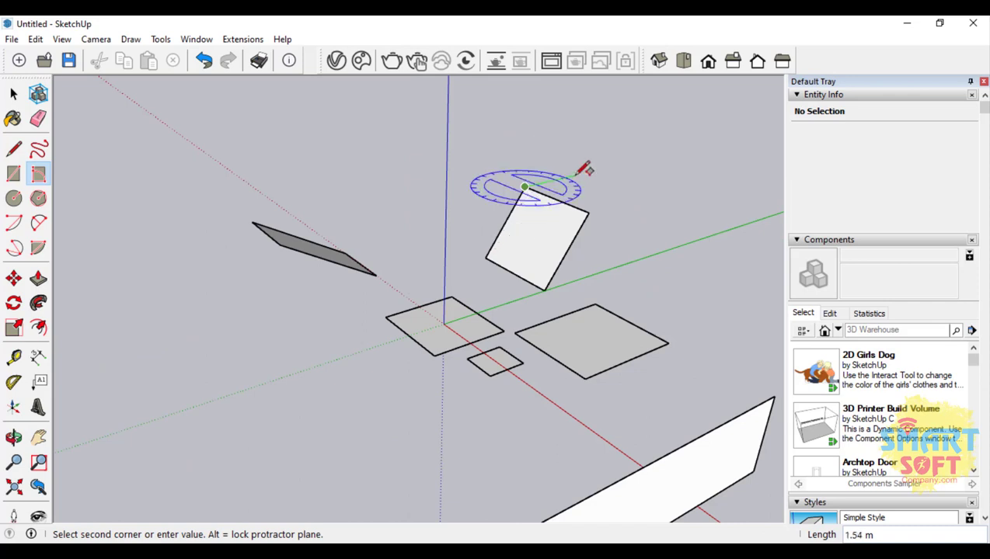
key("Escape")
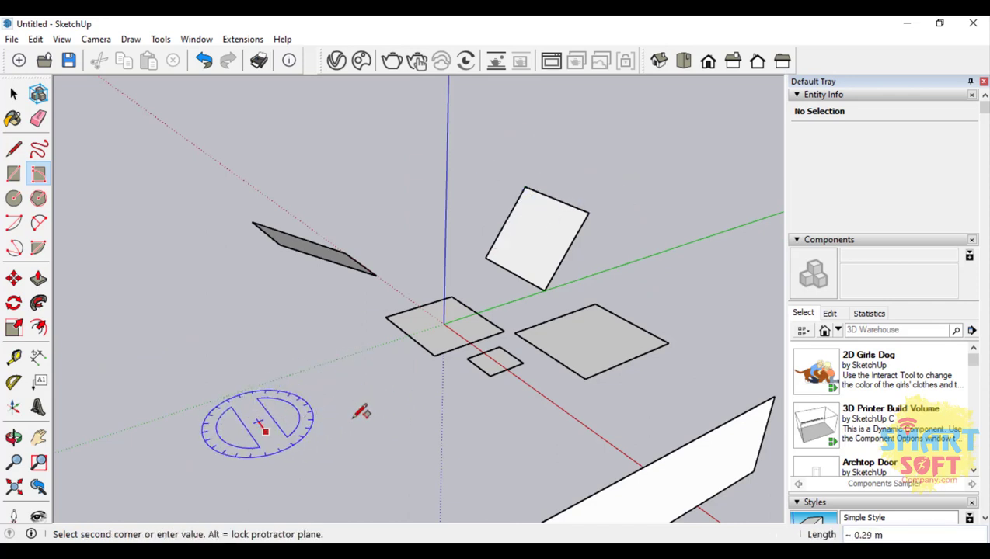
Draw a Rotated Rectangle near the negative green axis, locking its first edge to the blue axis after trying the red-axis lock
key("Up")
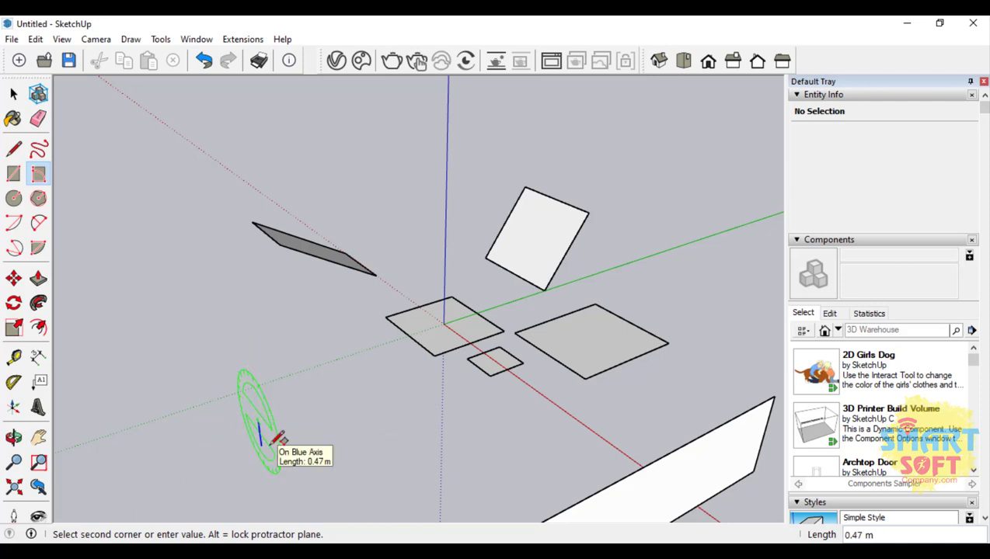
key("Right")
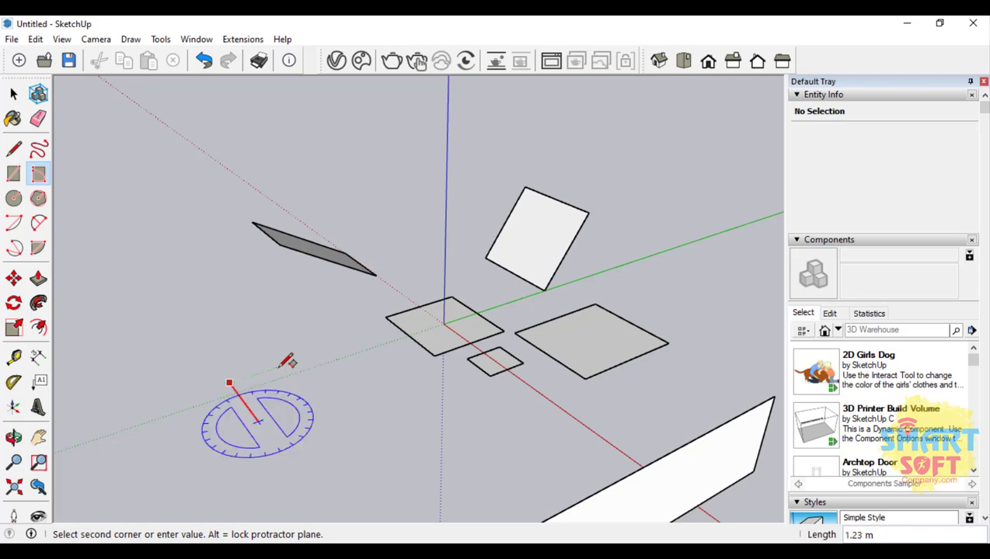
key("Up")
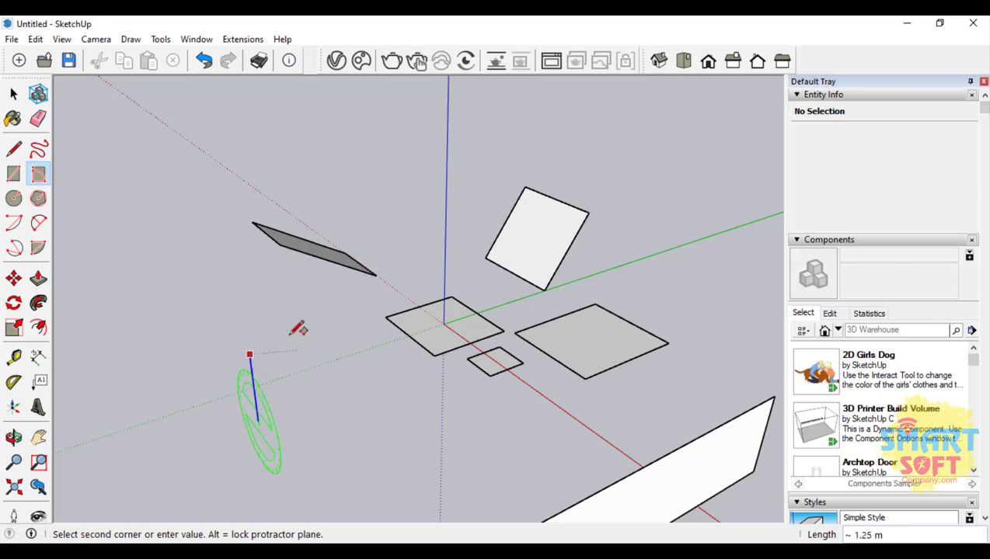
left_click(291, 371)
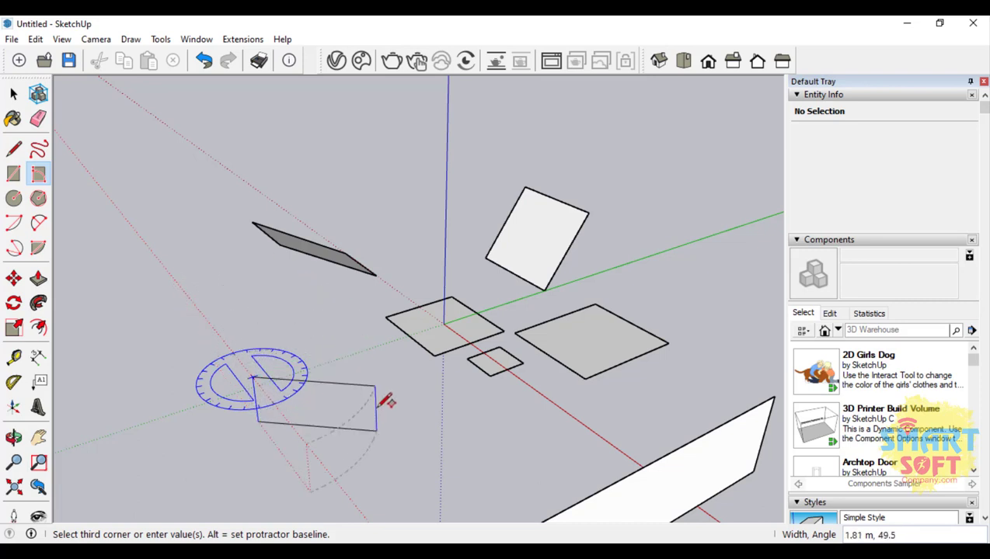
left_click(325, 286)
left_click(326, 286)
scroll(254, 409, "down", 1)
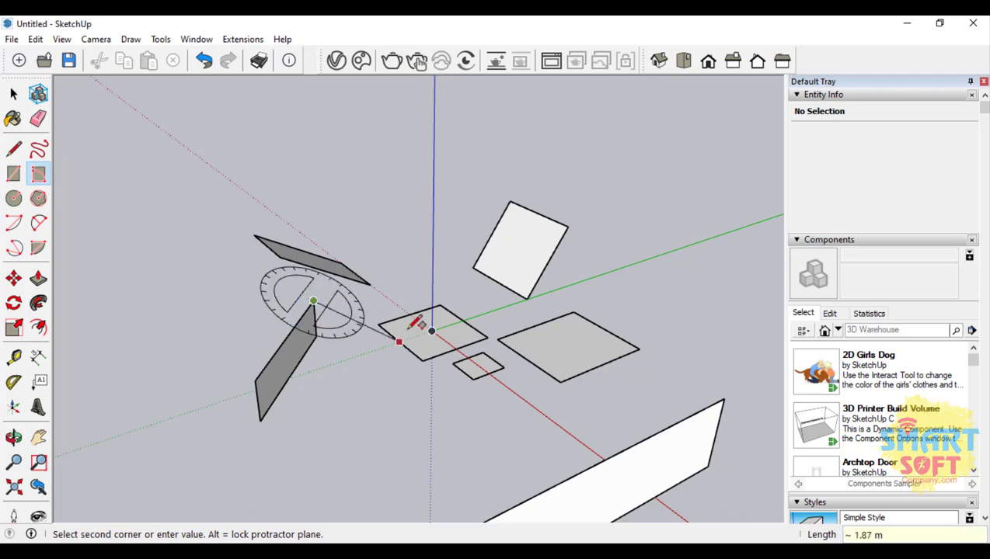
key("Escape")
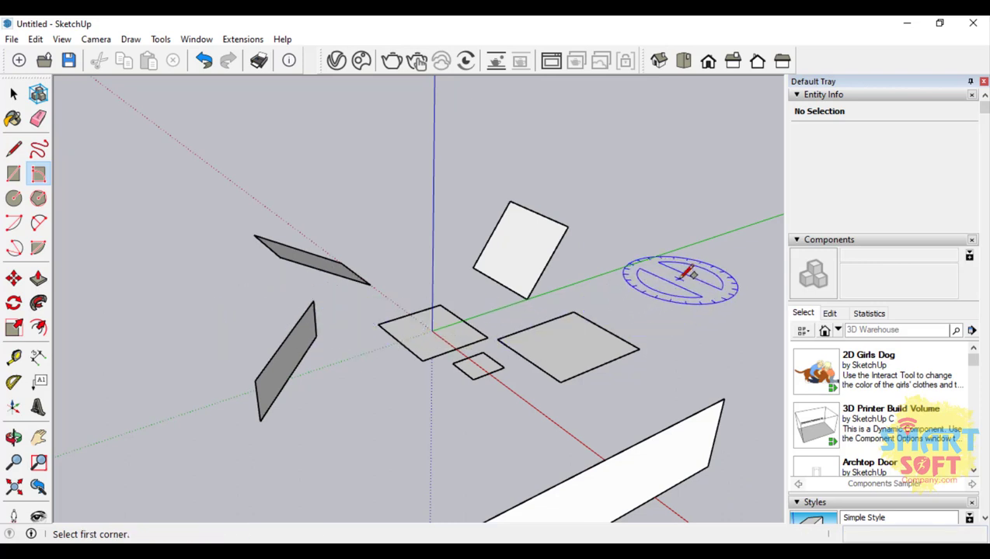
left_click(701, 304)
key("shift")
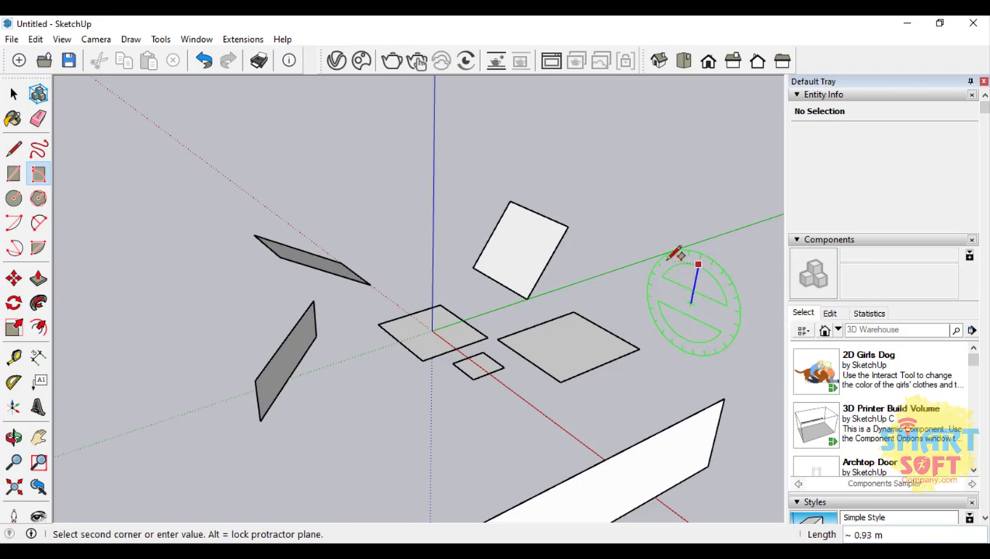
left_click(707, 222)
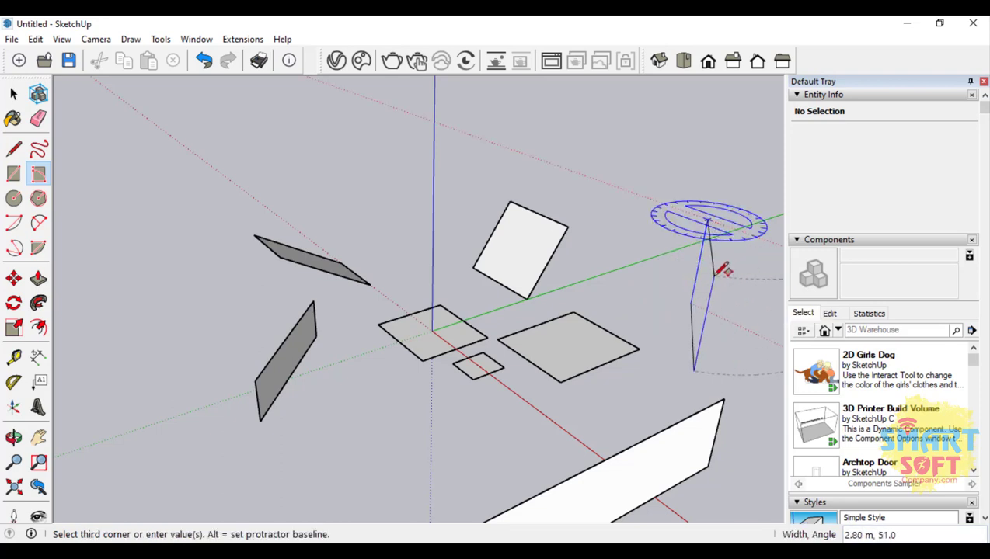
key("Escape")
Draw a Rotated Rectangle about 2.57 by 2.57 m beyond the flat rectangles along the positive green axis, measuring its first edge's angle on the protractor
left_click(722, 271)
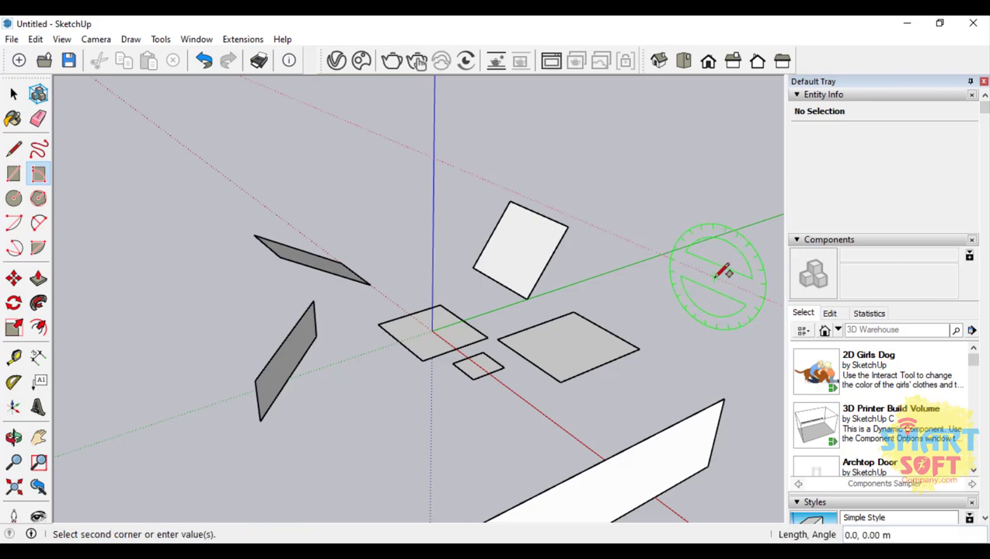
scroll(460, 330, "down", 3)
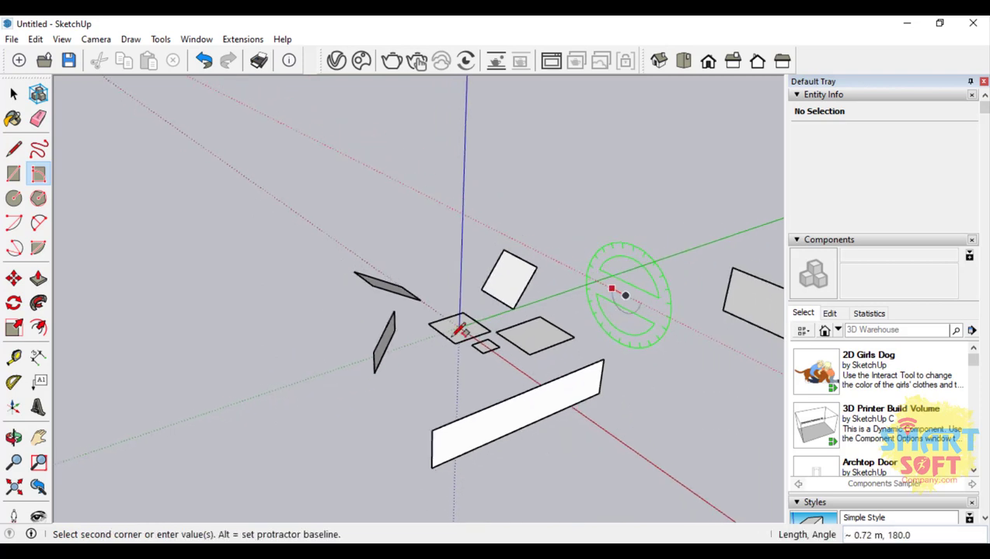
scroll(684, 274, "up", 3)
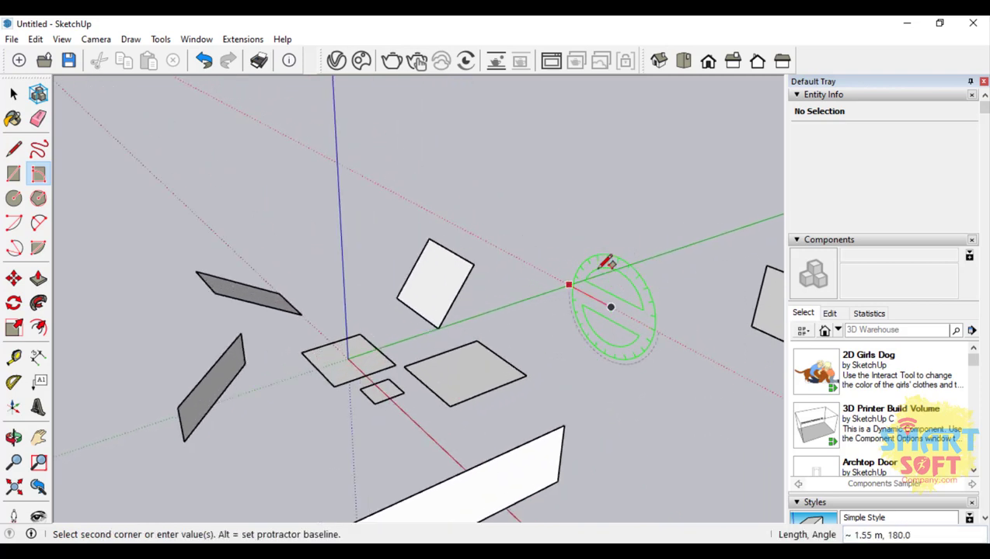
left_click(595, 234)
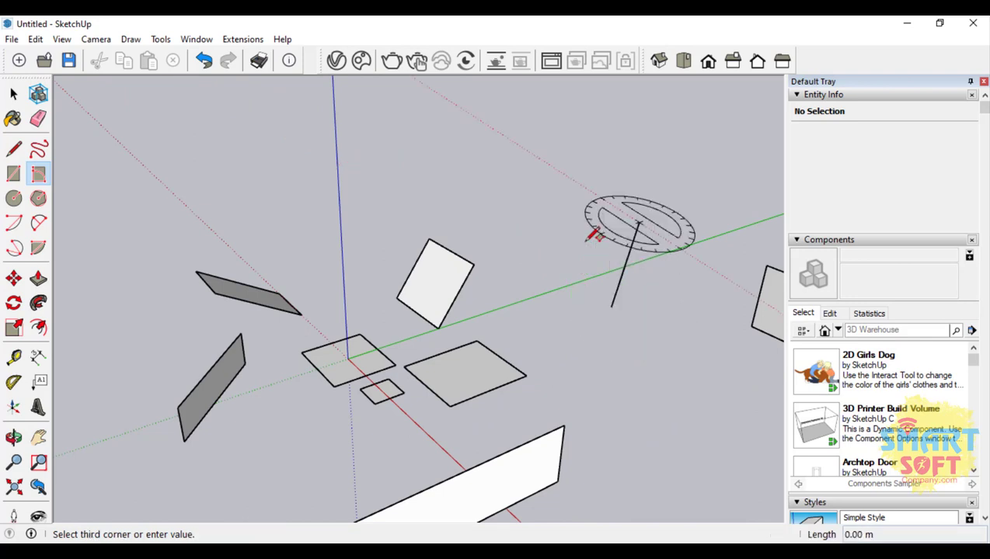
left_click(705, 330)
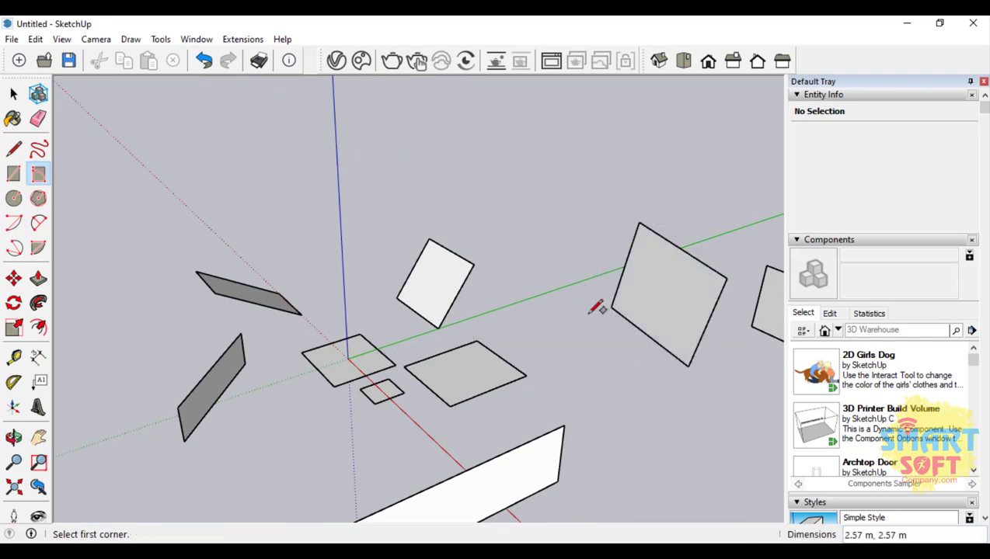
Draw a Rotated Rectangle about 2.76 by 12.24 m at a 30° angle, in front of the long white rectangle with one corner at the red axis
left_click(36, 439)
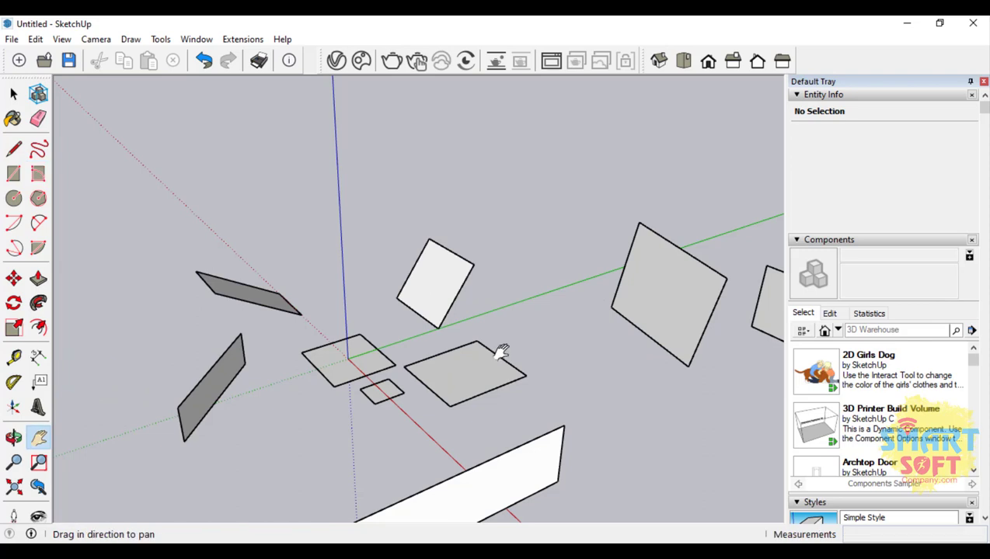
left_click_drag(503, 349, 483, 261)
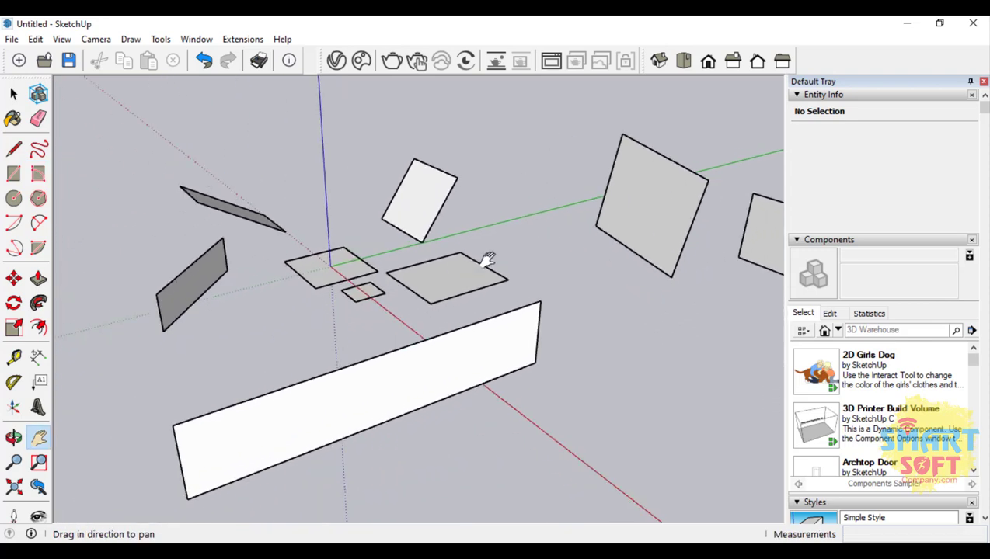
scroll(497, 281, "down", 4)
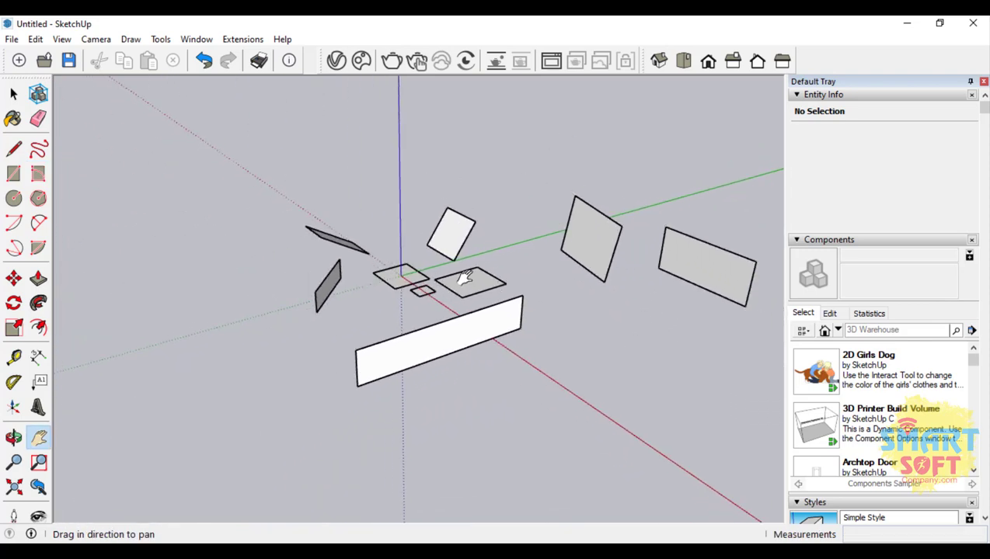
scroll(246, 245, "down", 4)
scroll(545, 224, "up", 5)
left_click_drag(345, 266, 351, 233)
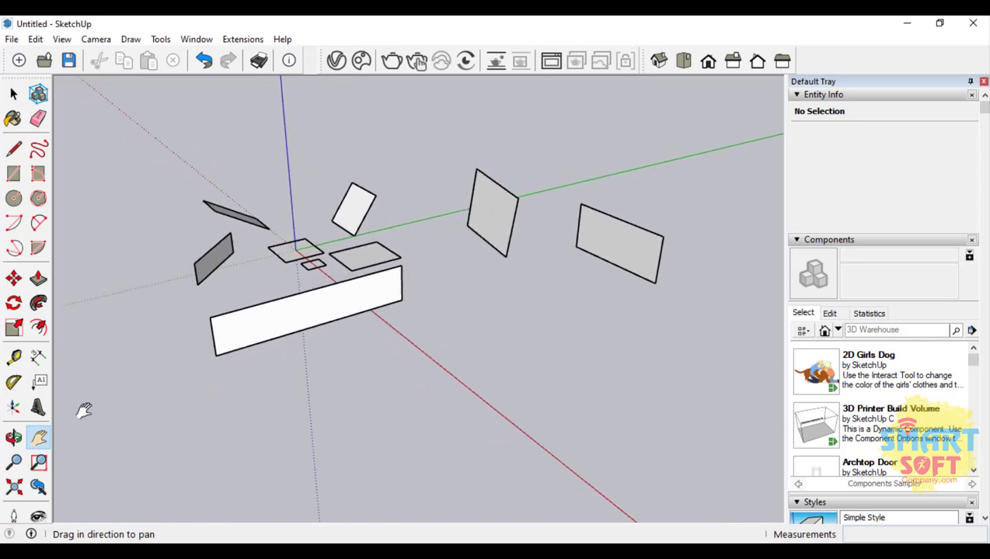
left_click(38, 173)
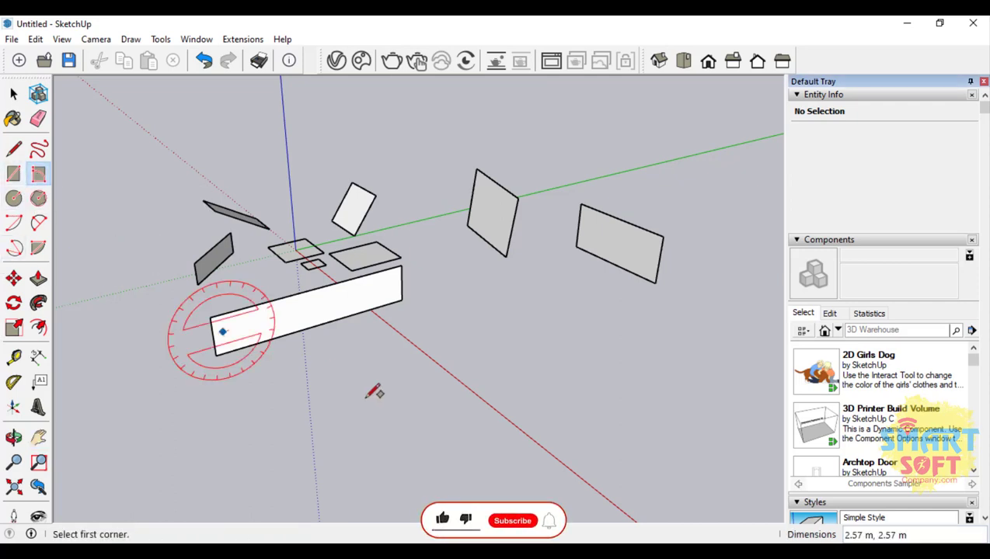
left_click(394, 402)
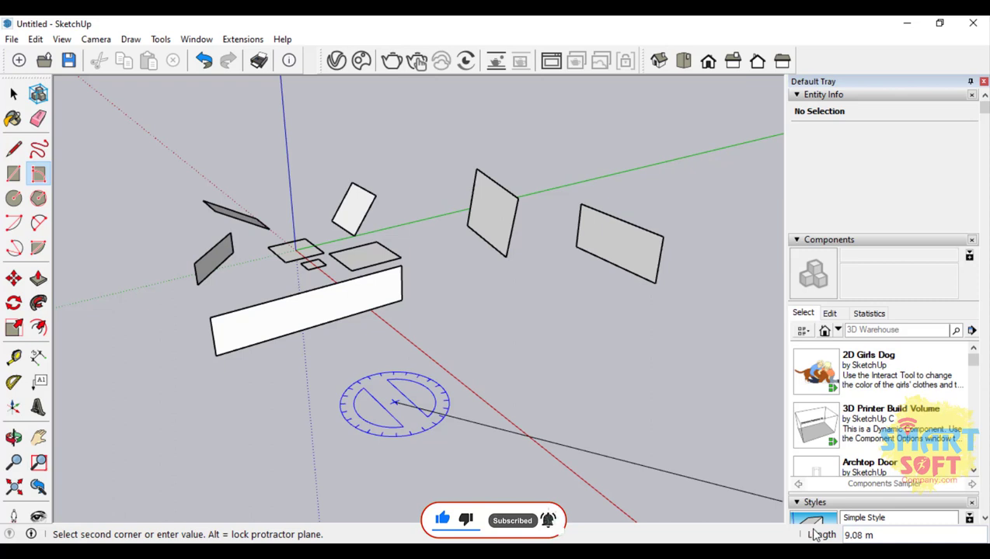
left_click(505, 417)
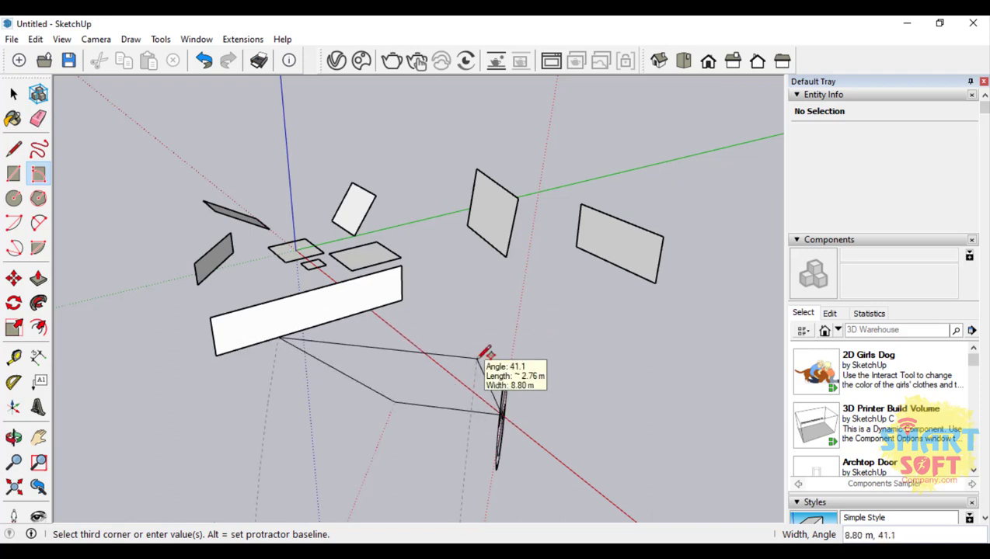
scroll(471, 432, "down", 3)
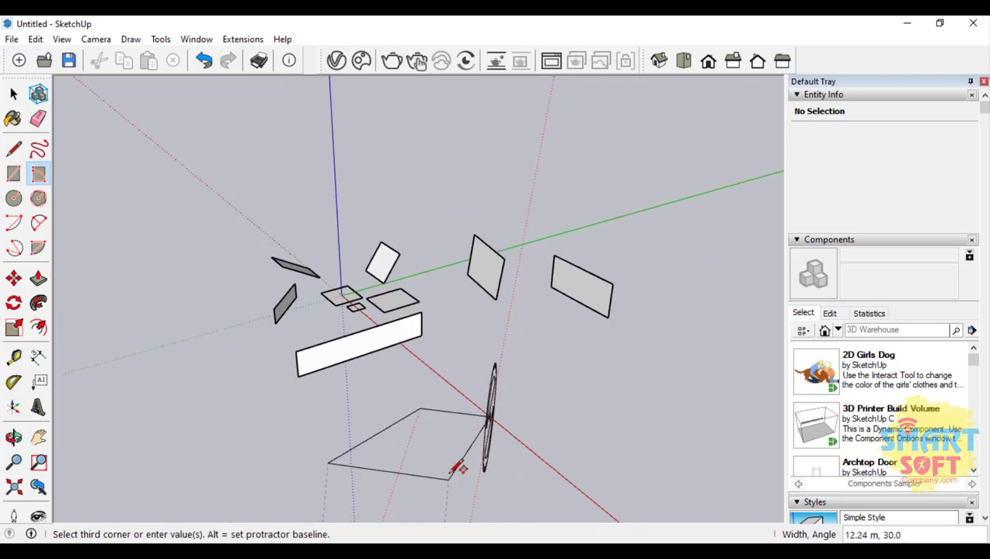
left_click(498, 408)
Examine how the large dark Rotated Rectangle and the other rectangles are tilted relative to the axes
scroll(360, 365, "up", 1)
scroll(355, 373, "up", 3)
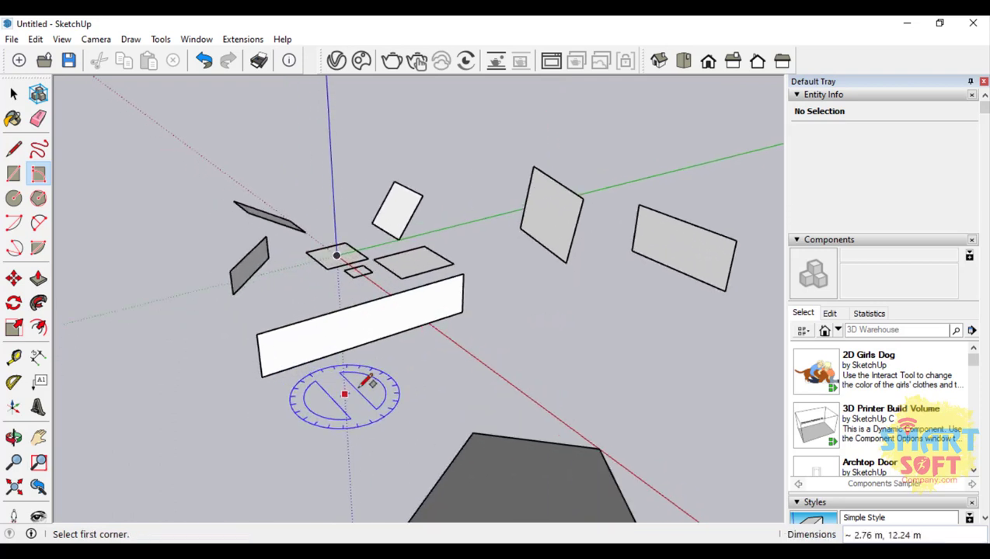
scroll(362, 336, "down", 5)
scroll(394, 432, "up", 5)
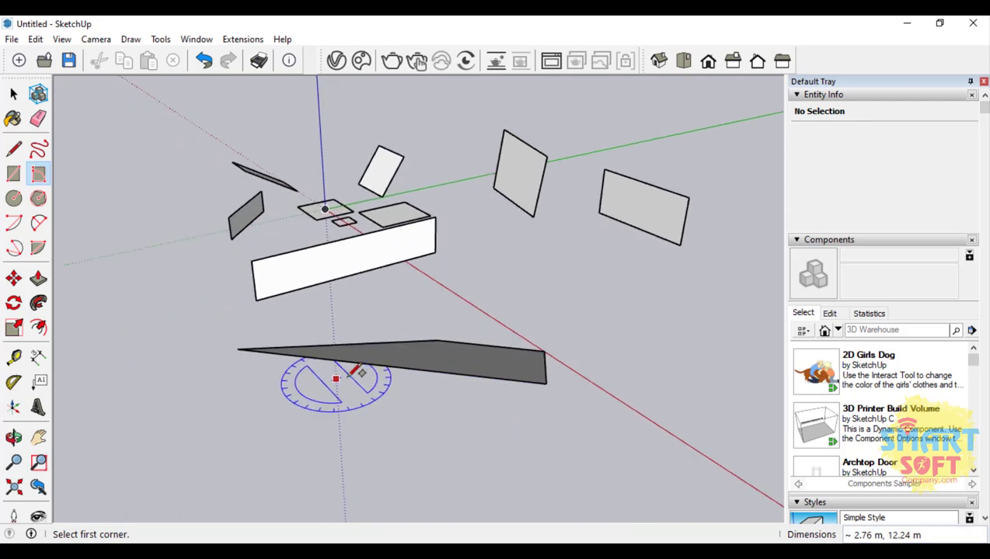
scroll(365, 313, "down", 3)
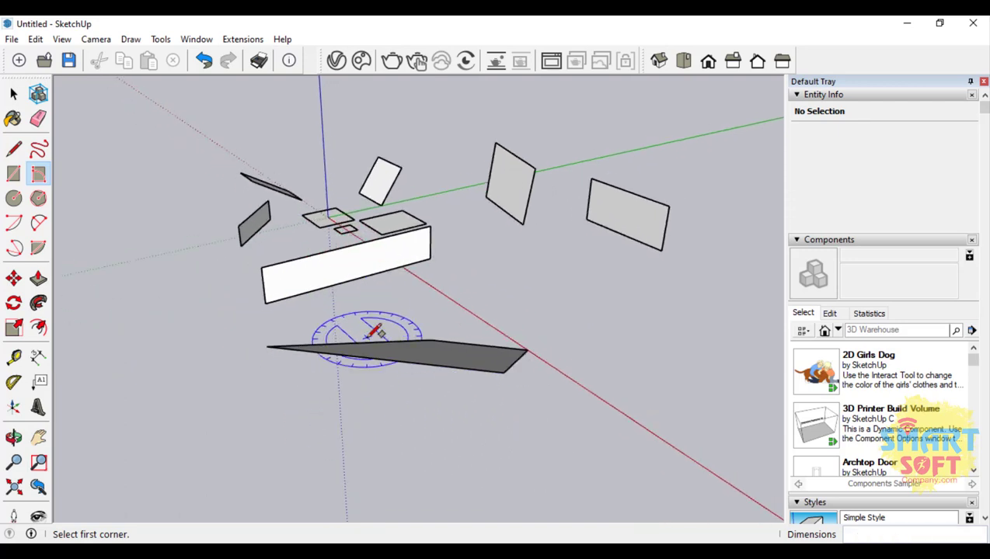
scroll(335, 190, "up", 3)
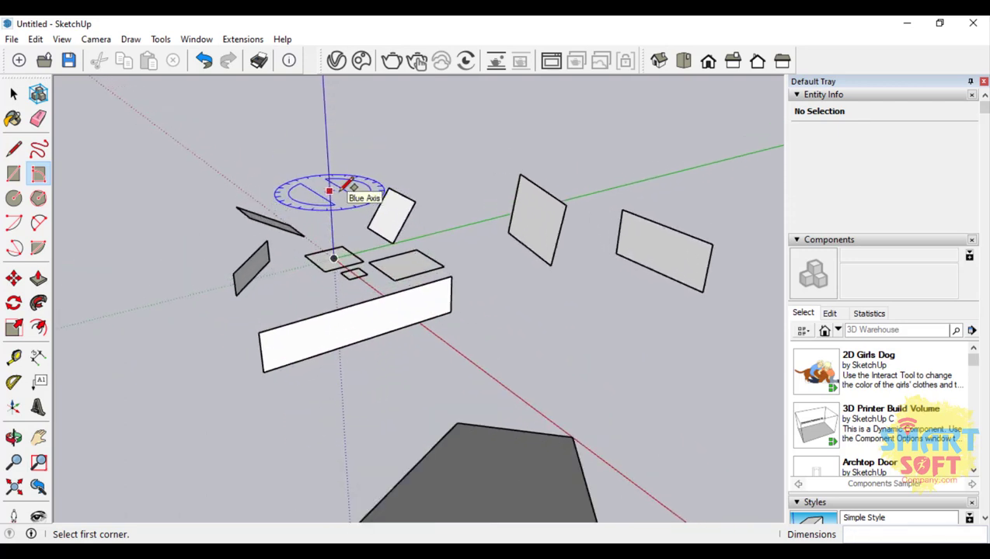
scroll(341, 194, "down", 2)
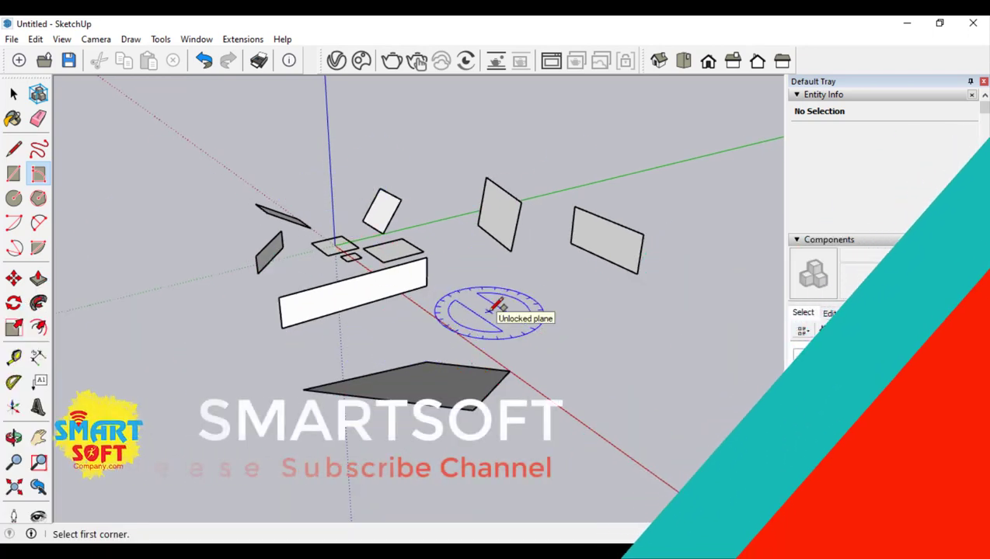